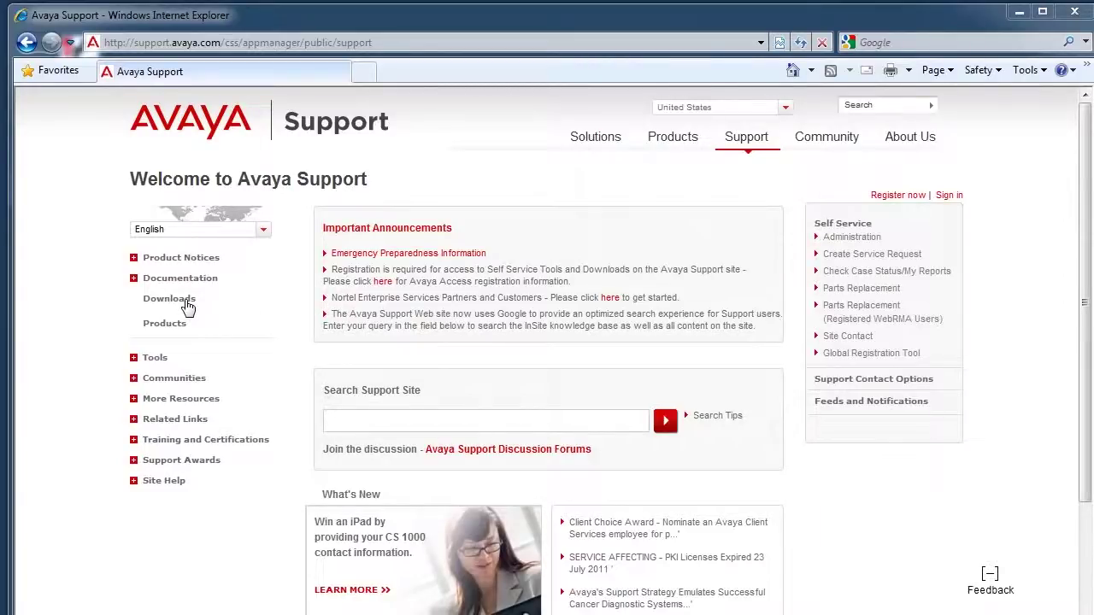
Step: Browse Avaya Support's A–Z product list to the letter I and open the IP Office page
{"action": "left_click_drag", "start_coordinate": [760, 17], "coordinate": [987, 151]}
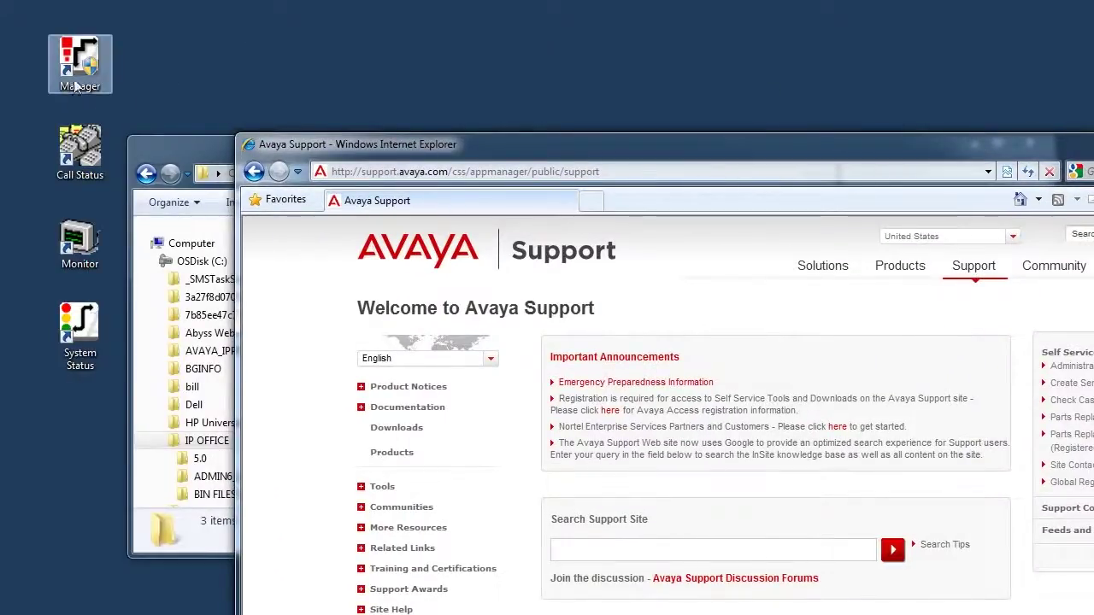
{"action": "double_click", "coordinate": [765, 159]}
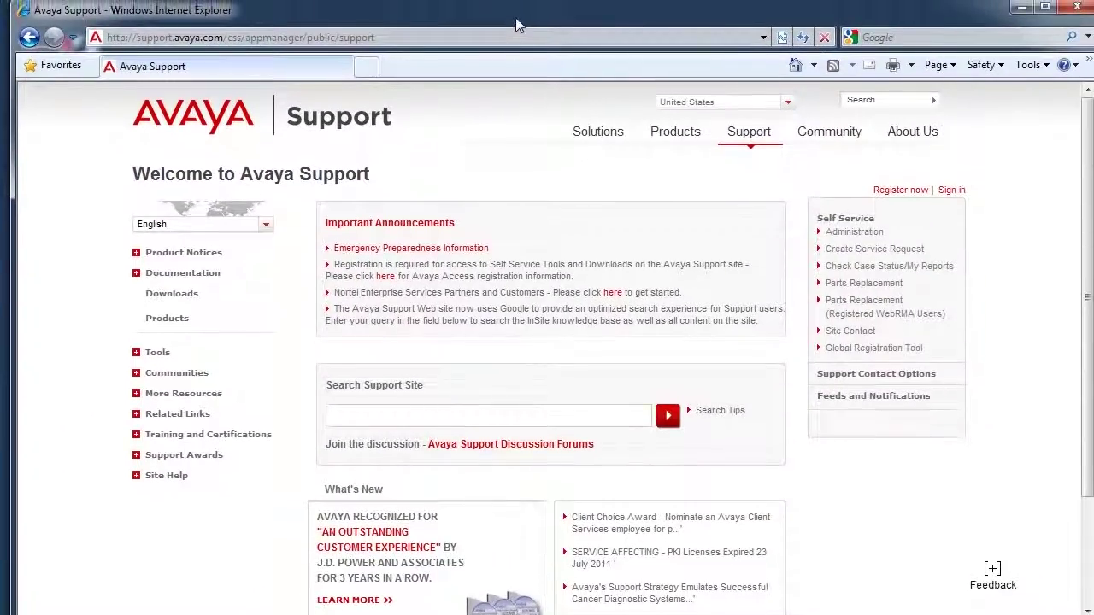
{"action": "left_click", "coordinate": [156, 296]}
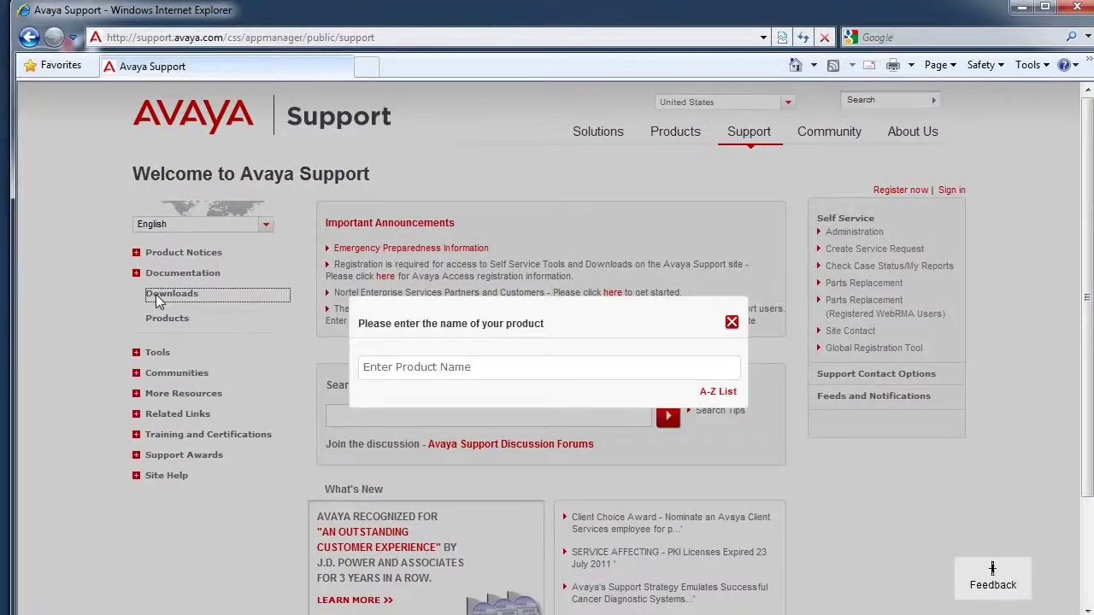
{"action": "left_click", "coordinate": [716, 393]}
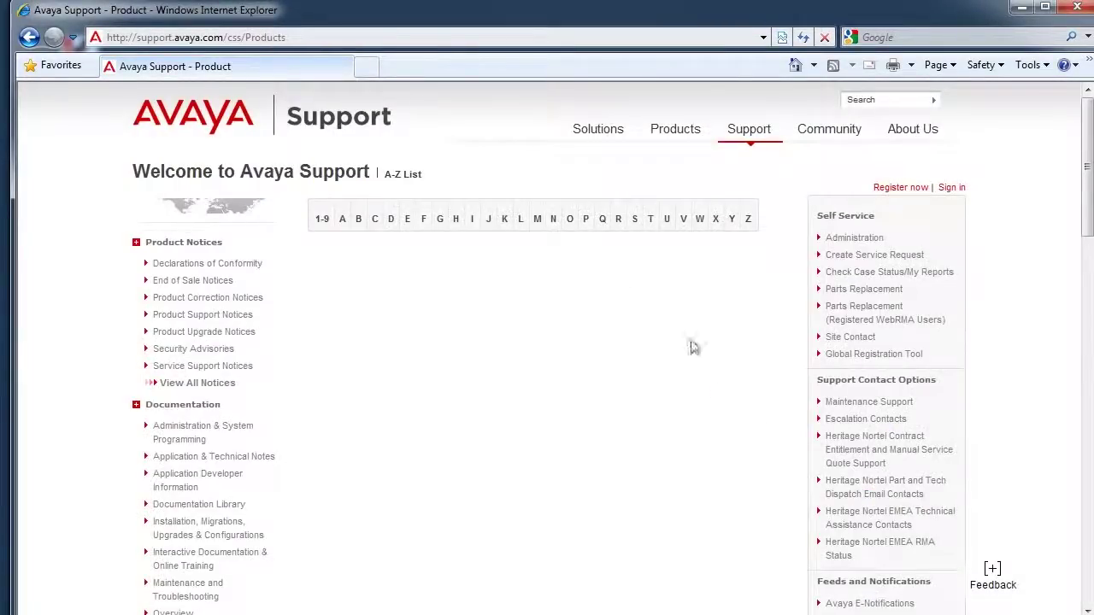
{"action": "left_click", "coordinate": [471, 220]}
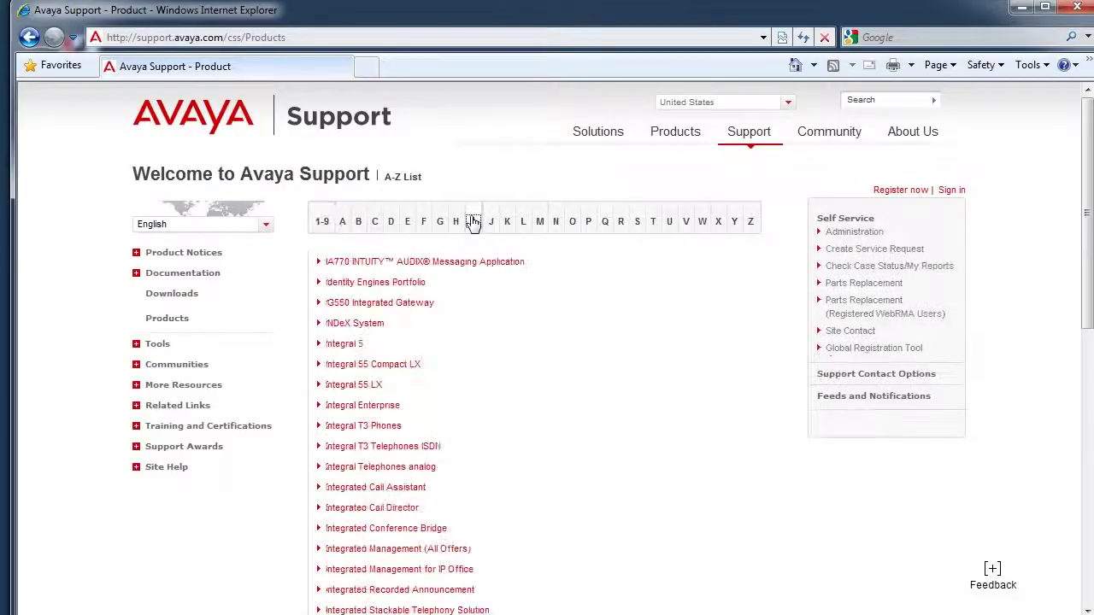
{"action": "scroll", "coordinate": [429, 396], "scroll_direction": "down", "scroll_amount": 5}
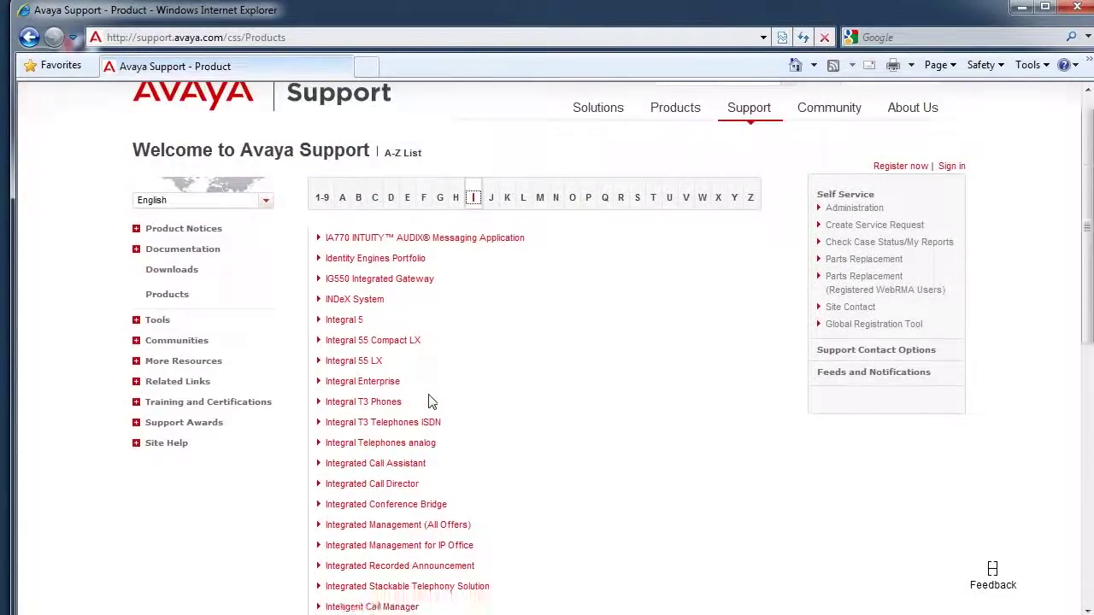
{"action": "scroll", "coordinate": [430, 400], "scroll_direction": "down", "scroll_amount": 5}
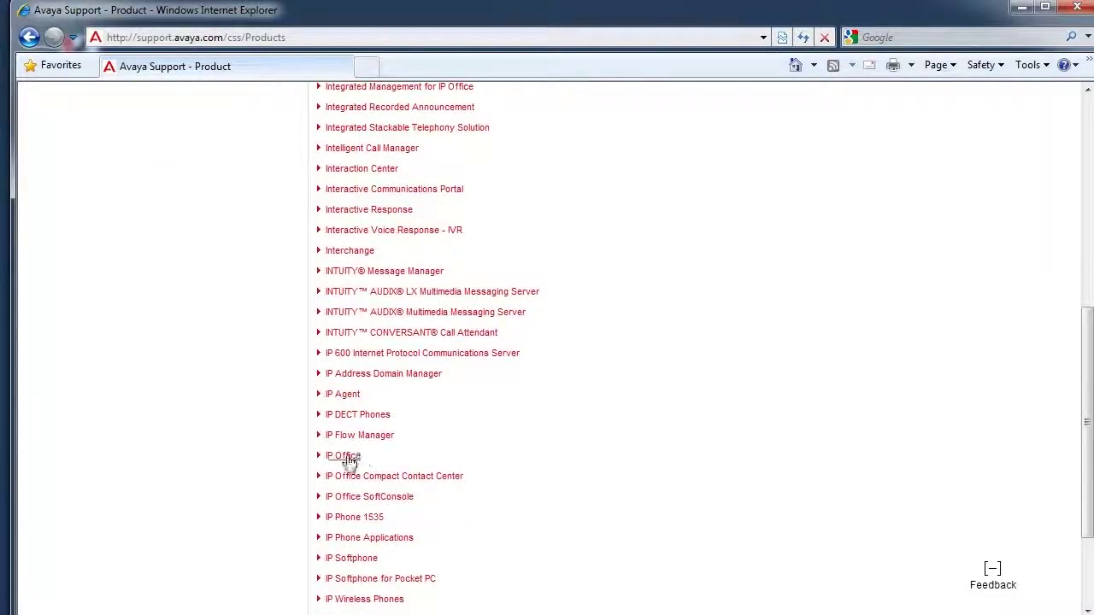
{"action": "left_click", "coordinate": [343, 456]}
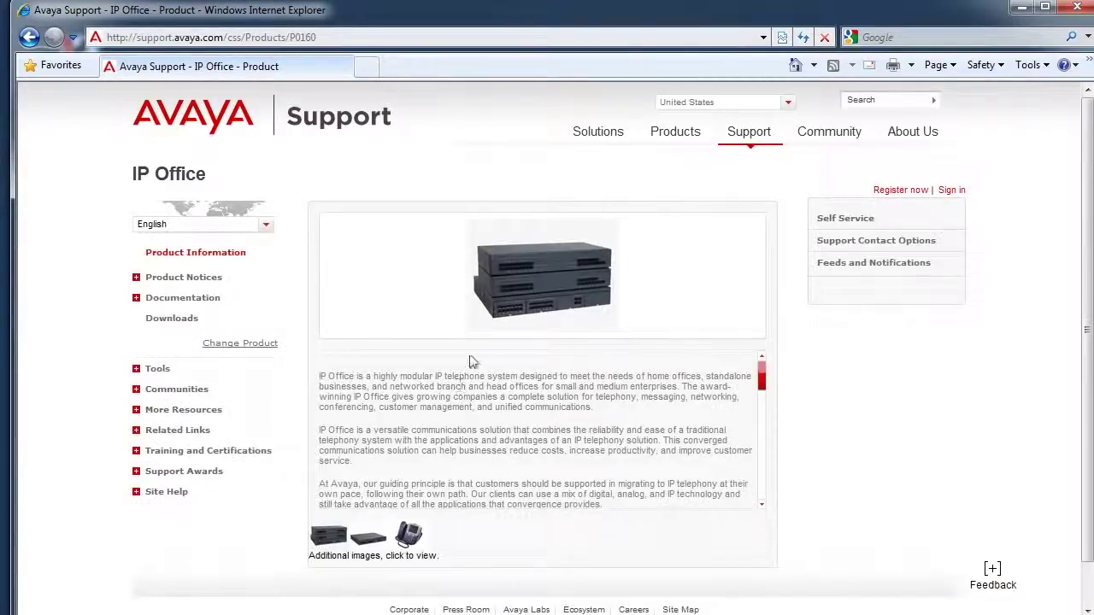
Step: List IP Office 5.0.x downloads by date and show the Release 5 Q1 2011 Administration CD files
{"action": "left_click", "coordinate": [175, 320]}
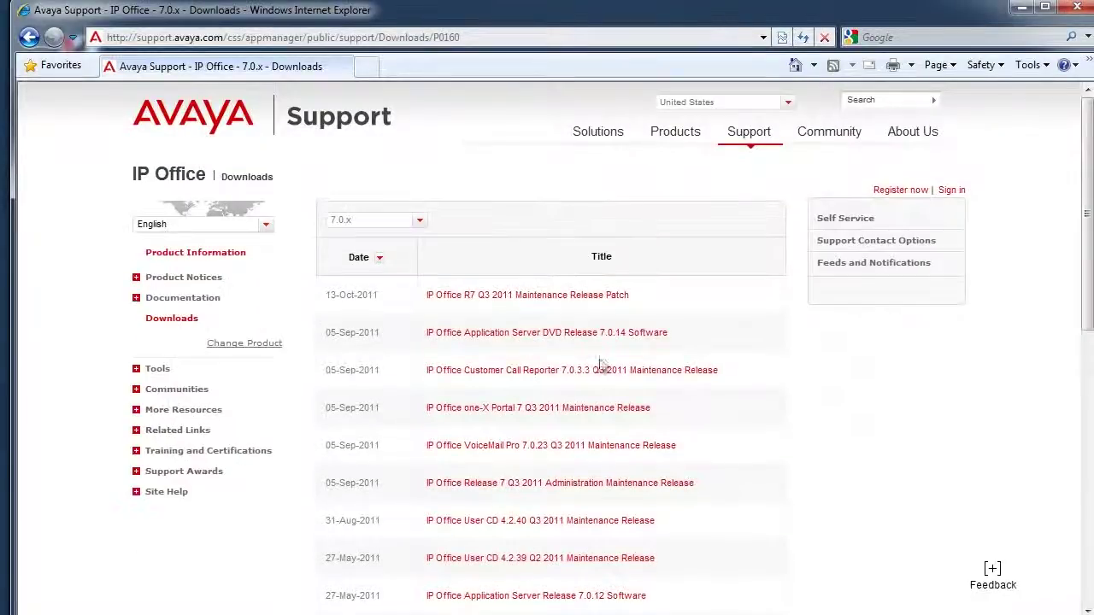
{"action": "left_click", "coordinate": [410, 224]}
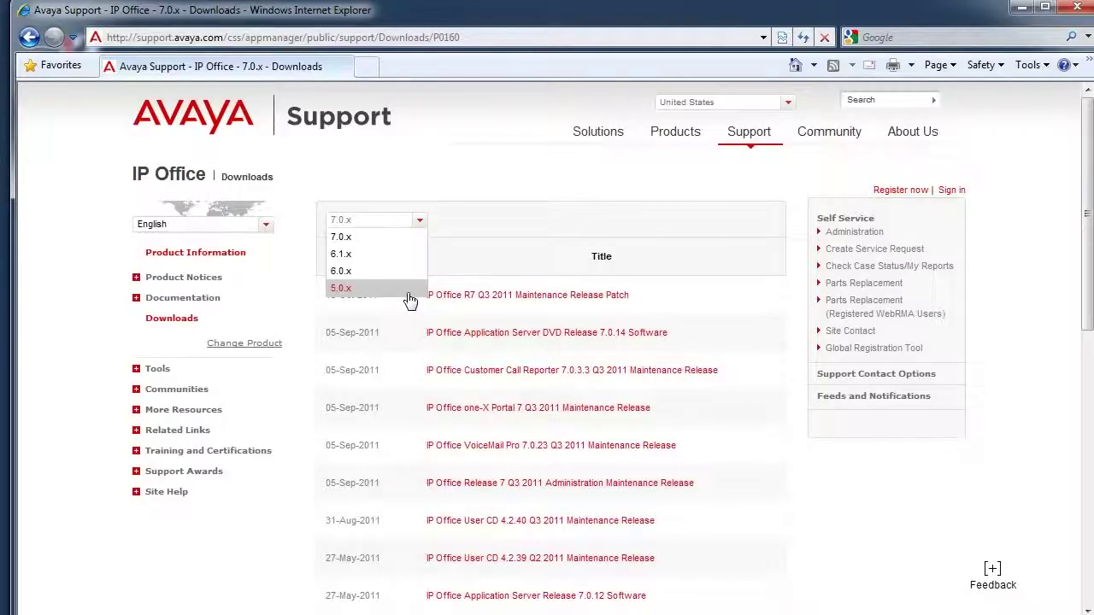
{"action": "left_click", "coordinate": [409, 294]}
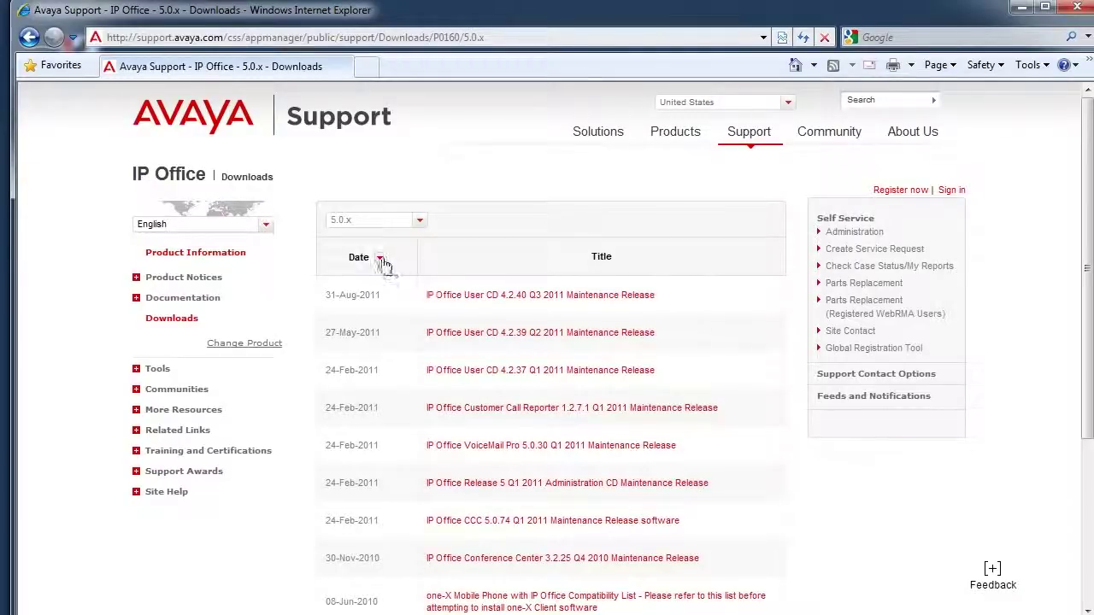
{"action": "left_click", "coordinate": [380, 261]}
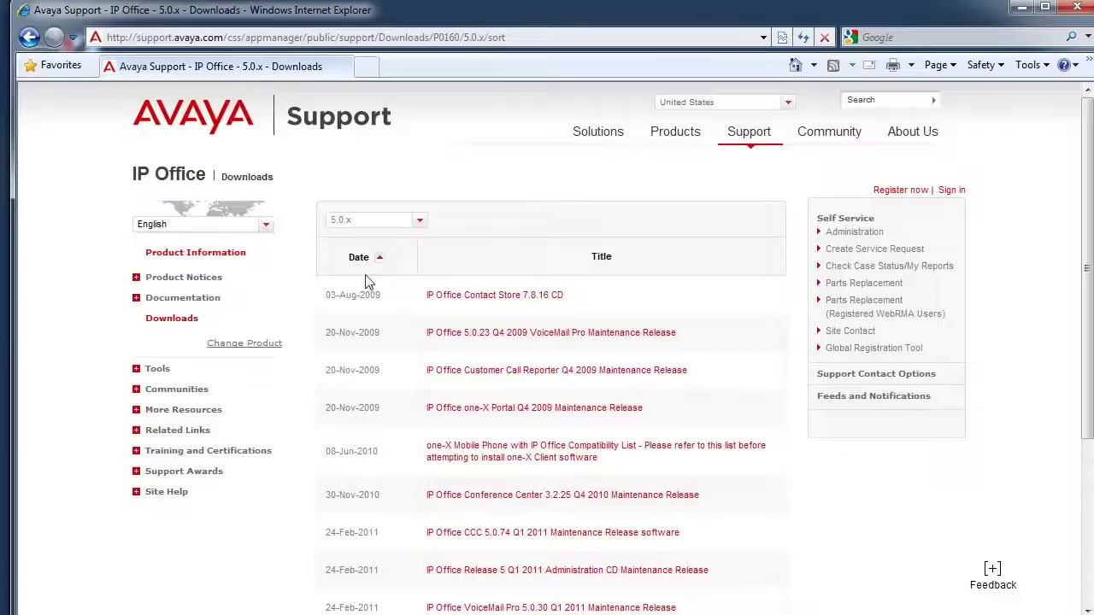
{"action": "left_click", "coordinate": [381, 259]}
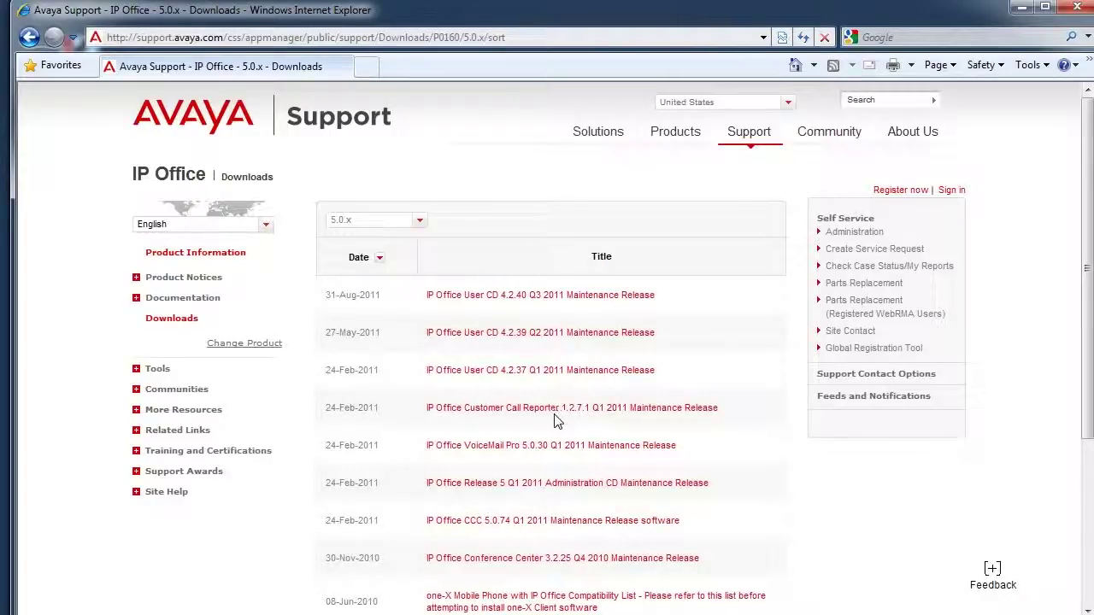
{"action": "left_click", "coordinate": [572, 490]}
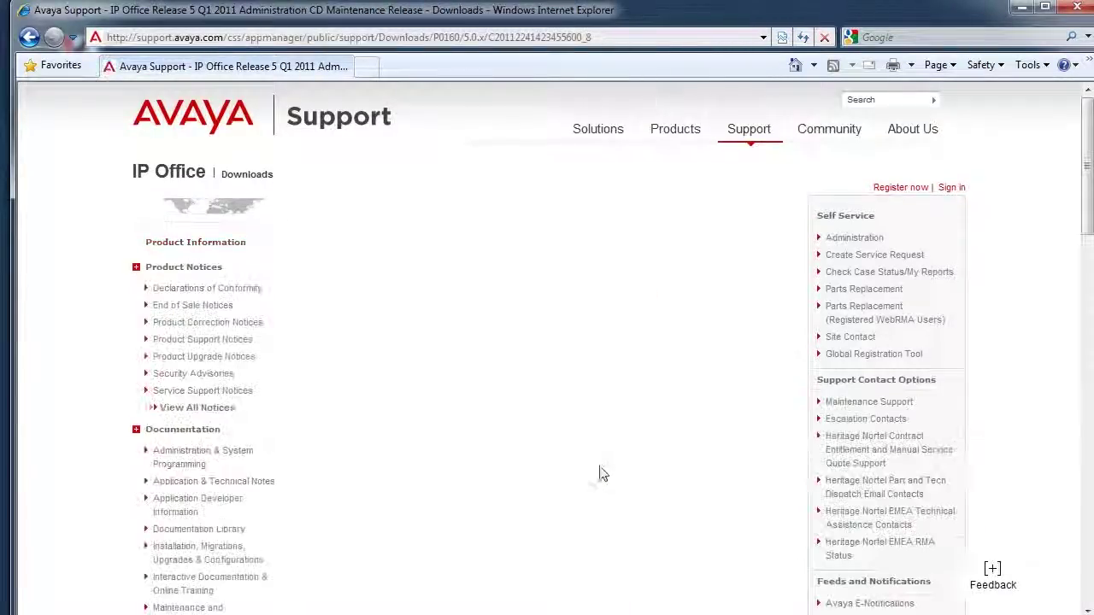
{"action": "left_click", "coordinate": [463, 223]}
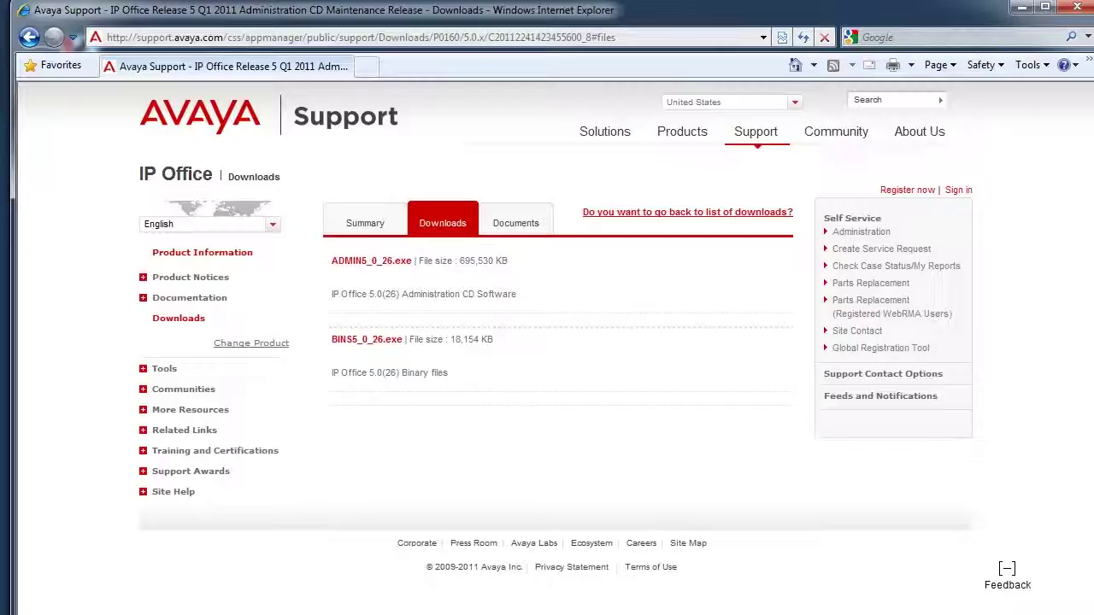
Step: In Explorer, open IP OFFICE\5.0\ADMIN5_0_26 and select setup.exe
{"action": "key", "text": "alt+Tab"}
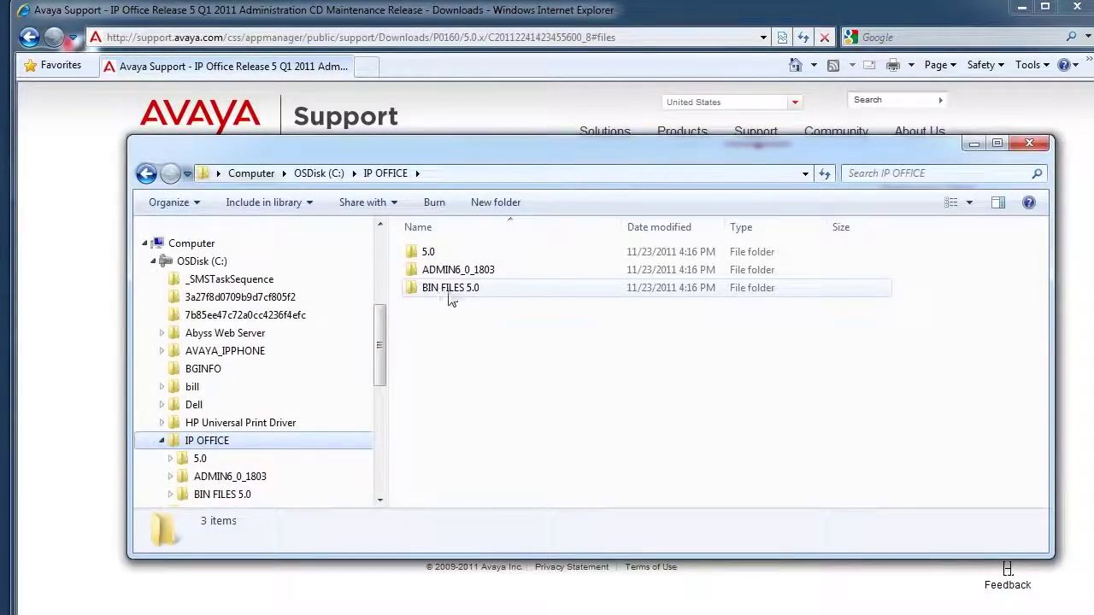
{"action": "double_click", "coordinate": [428, 253]}
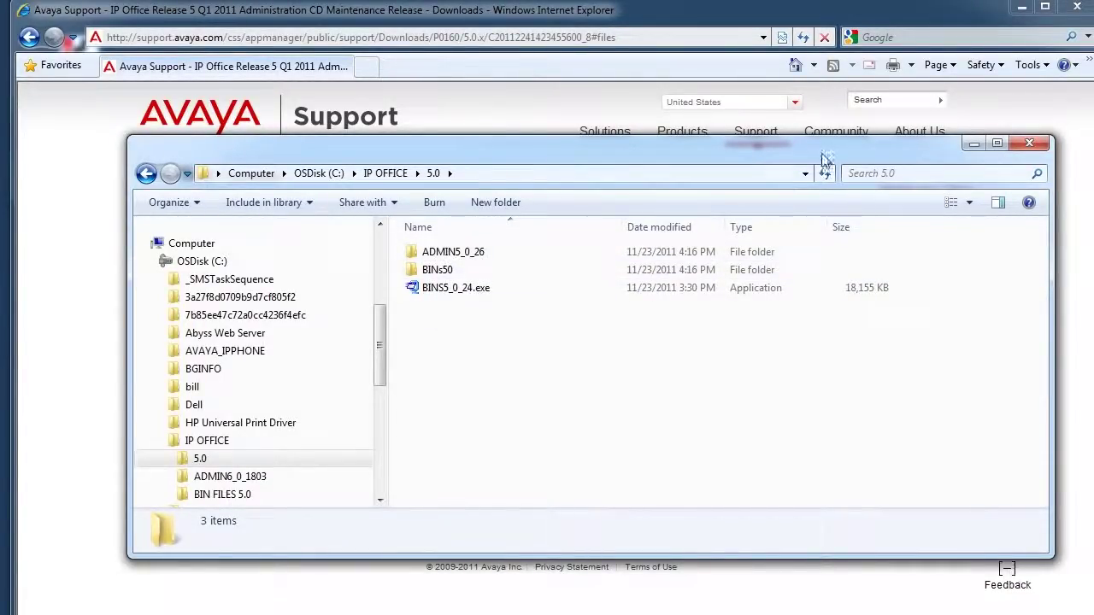
{"action": "left_click_drag", "start_coordinate": [822, 166], "coordinate": [851, 471]}
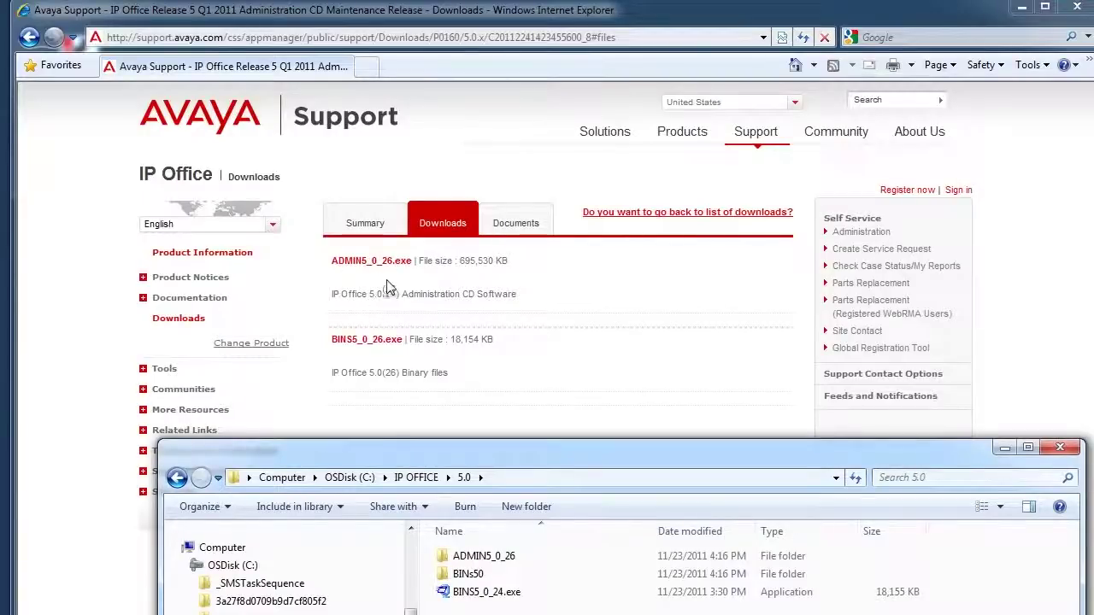
{"action": "left_click_drag", "start_coordinate": [741, 476], "coordinate": [703, 198]}
{"action": "double_click", "coordinate": [466, 279]}
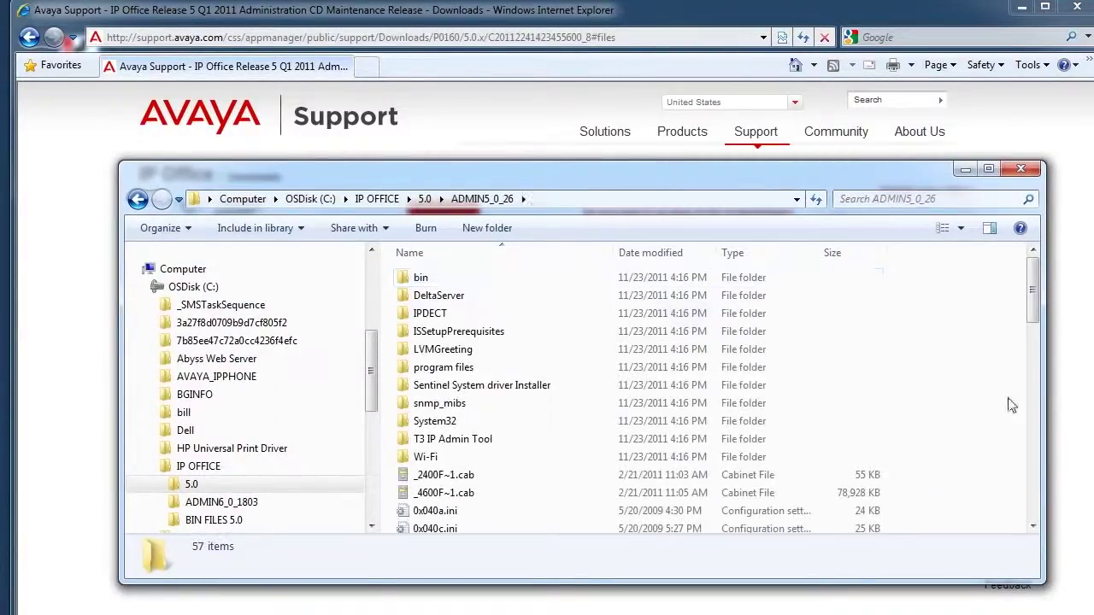
{"action": "left_click_drag", "start_coordinate": [1032, 303], "coordinate": [978, 515]}
{"action": "left_click", "coordinate": [410, 458]}
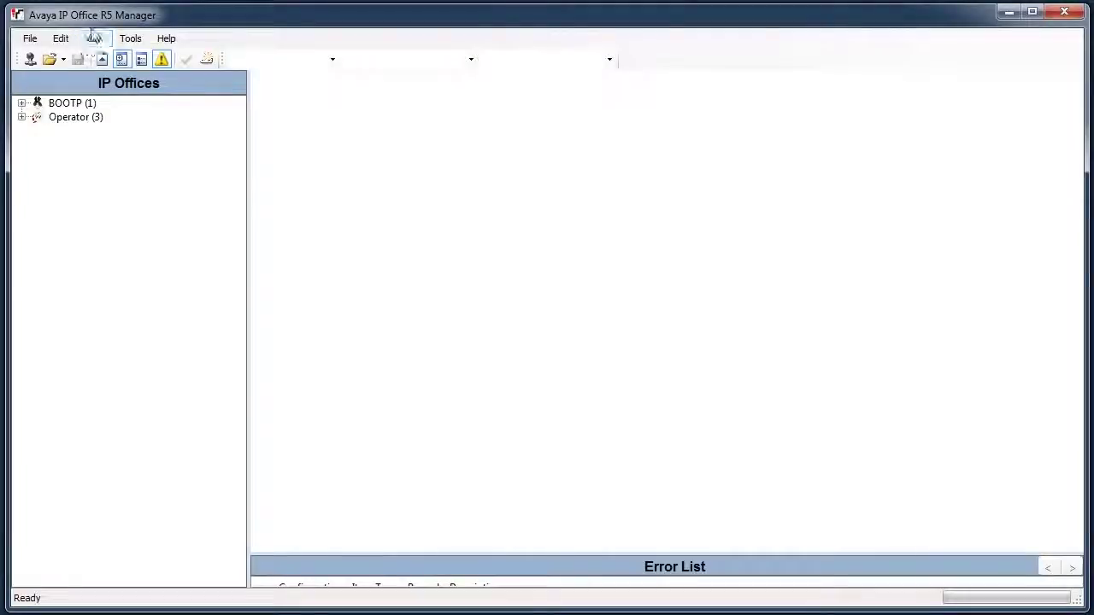
Step: Load the PBXHowTos configuration from the running system, logging in with the Admin service user password
{"action": "left_click", "coordinate": [31, 39]}
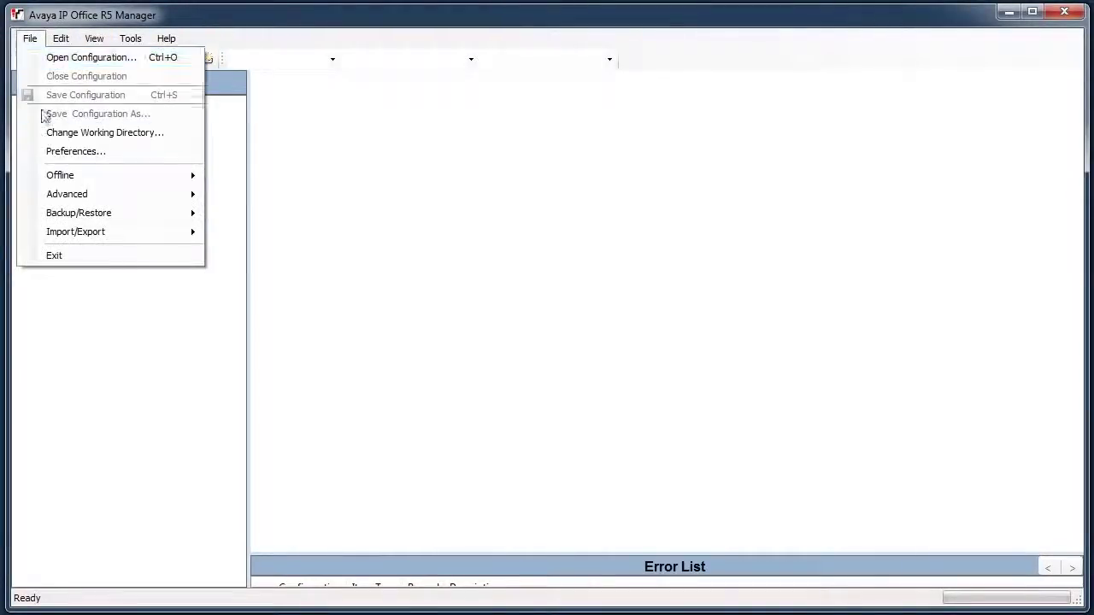
{"action": "left_click", "coordinate": [104, 65]}
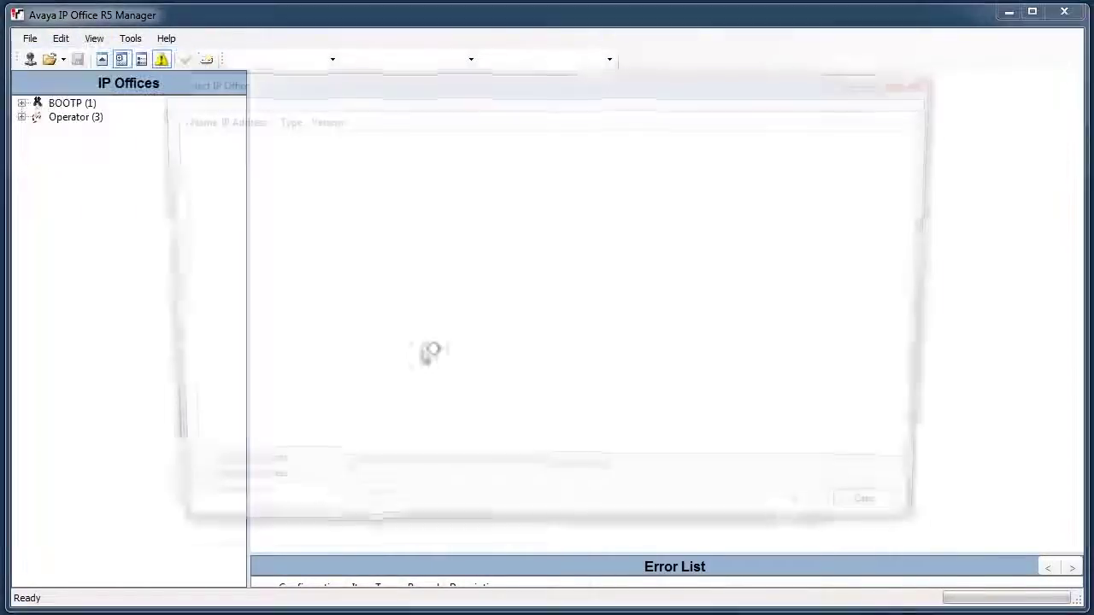
{"action": "left_click", "coordinate": [183, 156]}
{"action": "left_click", "coordinate": [174, 155]}
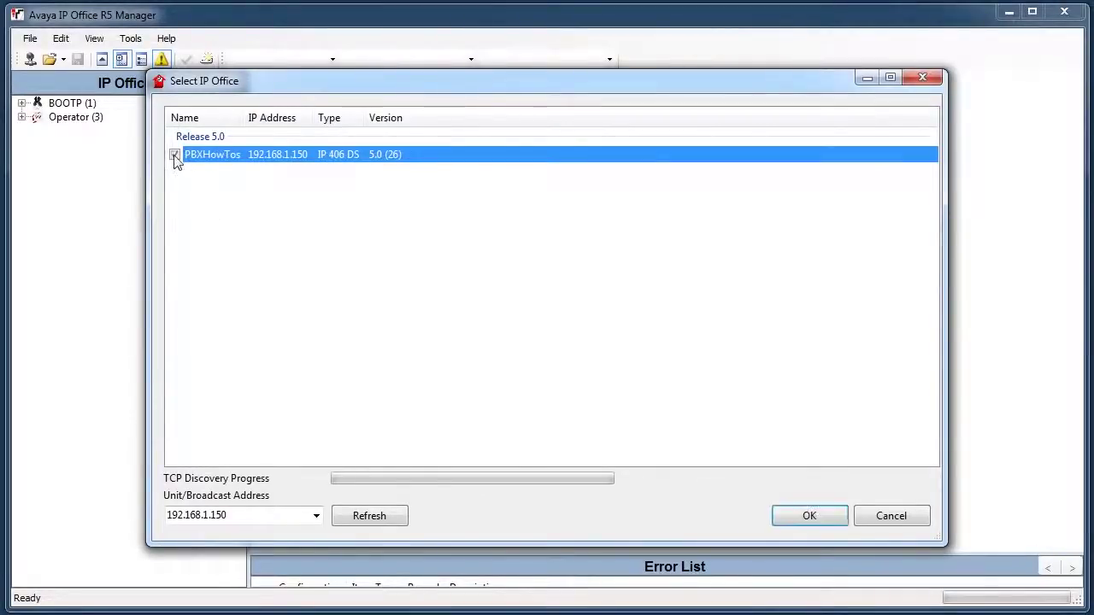
{"action": "left_click", "coordinate": [794, 521]}
{"action": "left_click", "coordinate": [537, 339]}
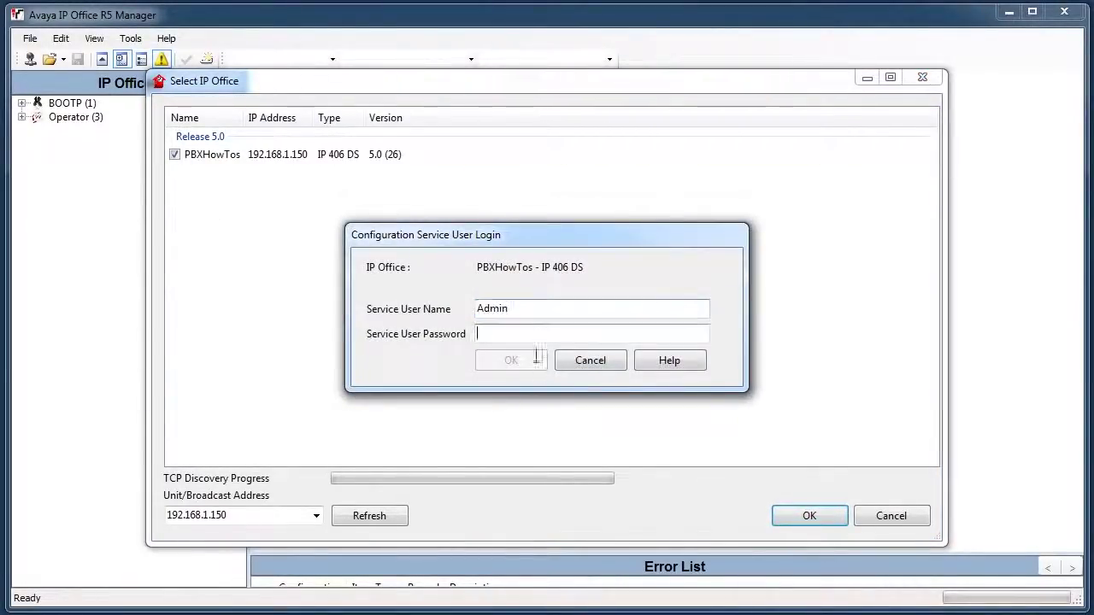
{"action": "type", "text": "Admini"}
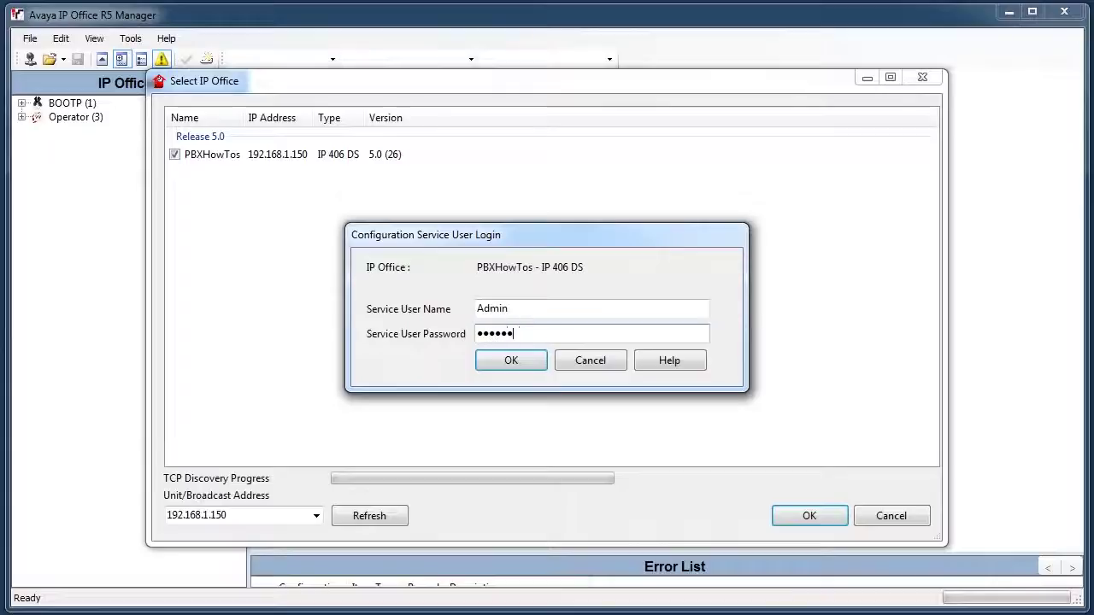
{"action": "type", "text": "strator"}
{"action": "left_click", "coordinate": [537, 361]}
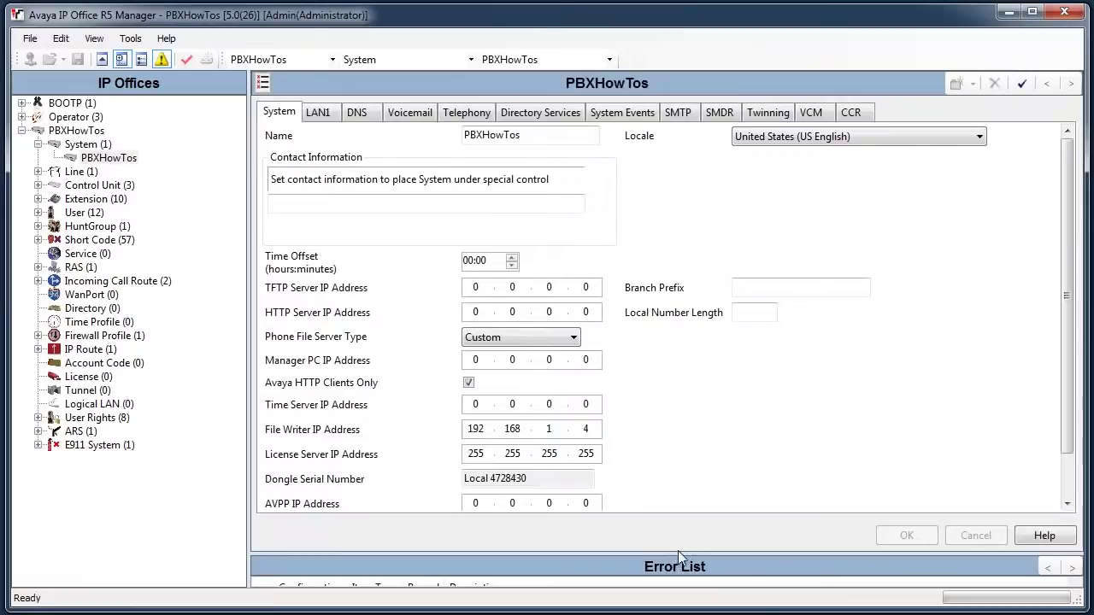
Step: Enlarge the Error List pane and click into the Contact Information field
{"action": "left_click_drag", "start_coordinate": [678, 550], "coordinate": [675, 450]}
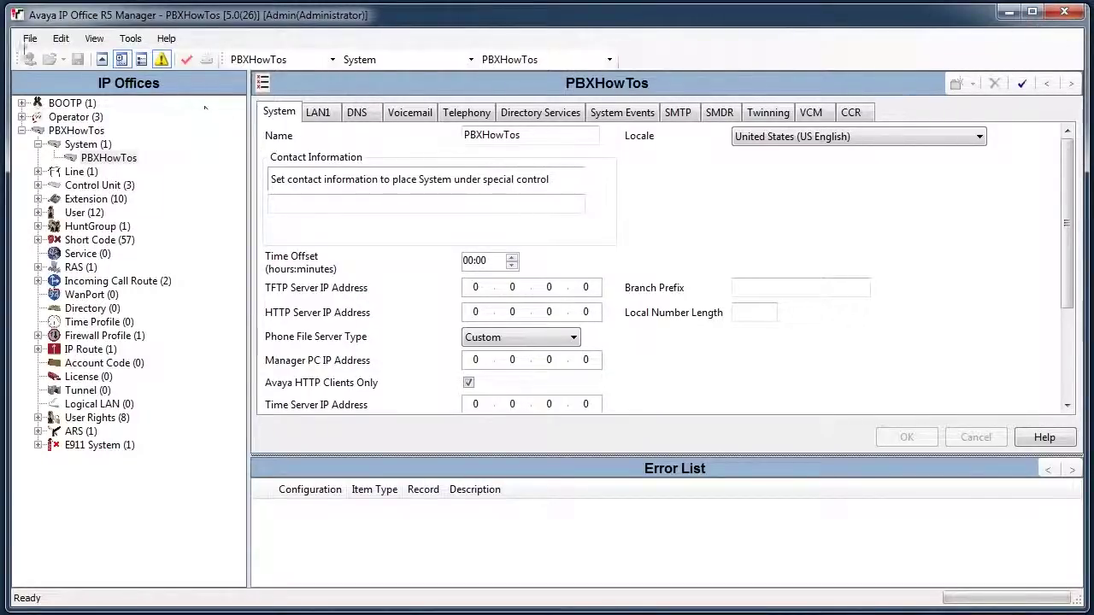
{"action": "left_click", "coordinate": [284, 224]}
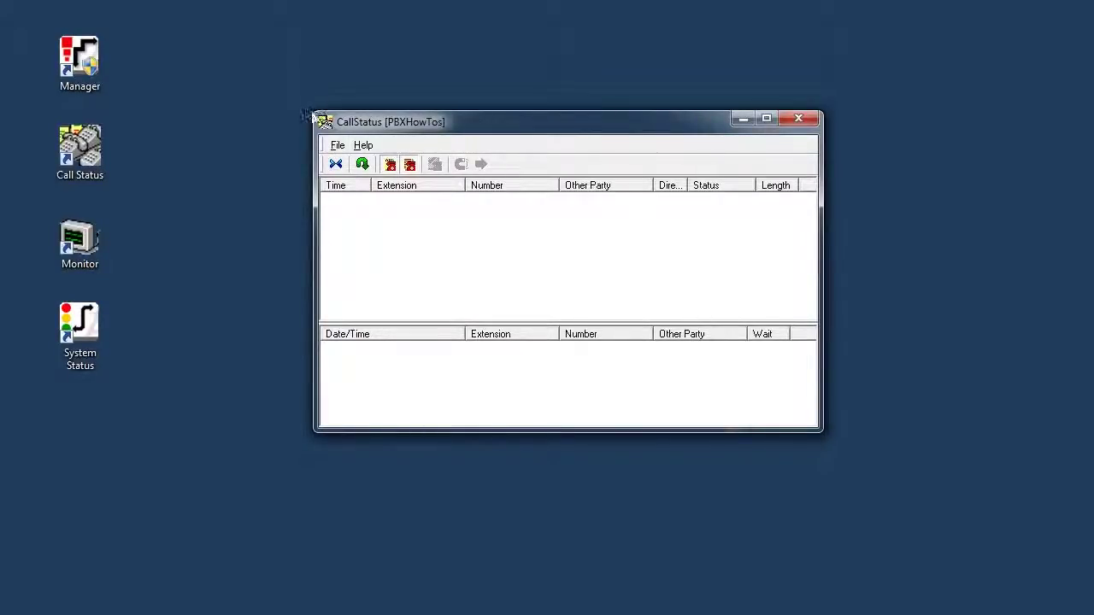
Step: Enlarge Call Status, reconnect it to 192.168.1.150 with the system password, then close it
{"action": "left_click_drag", "start_coordinate": [306, 112], "coordinate": [132, 37]}
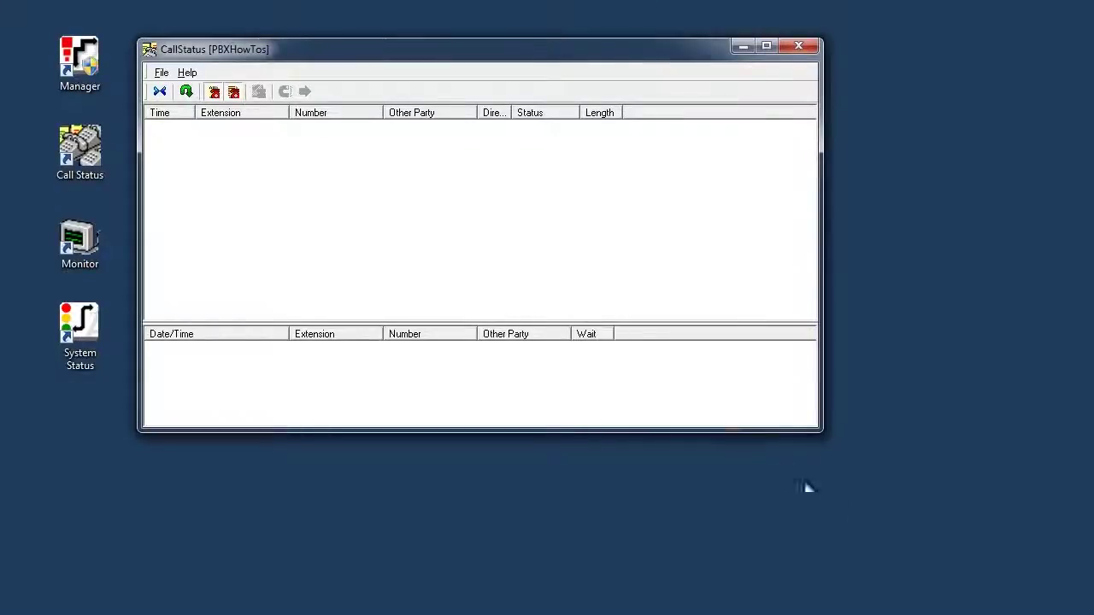
{"action": "left_click_drag", "start_coordinate": [820, 429], "coordinate": [974, 510]}
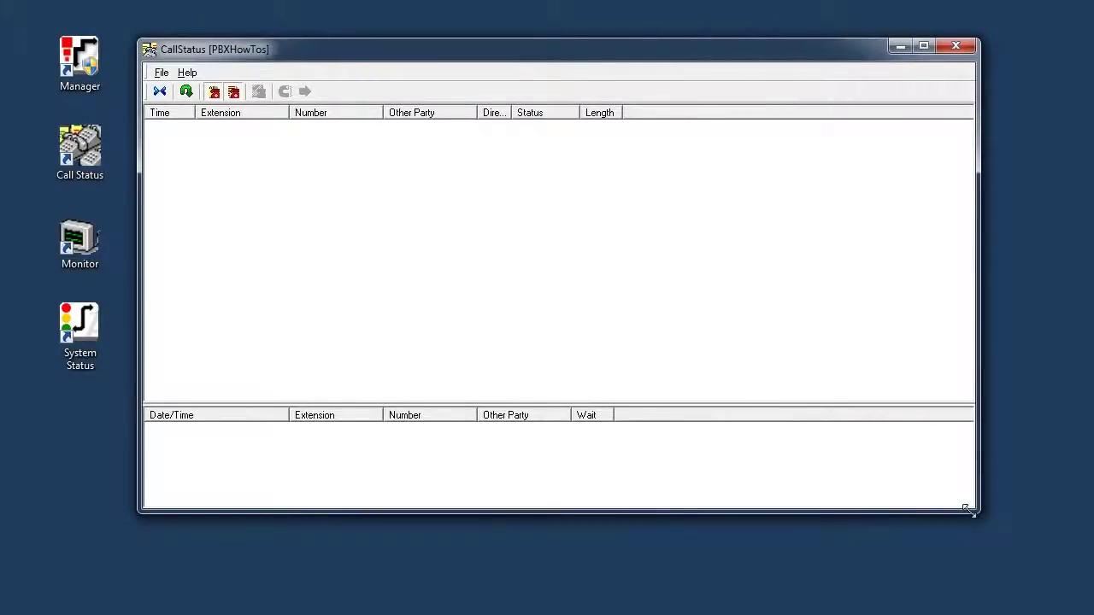
{"action": "left_click", "coordinate": [161, 72]}
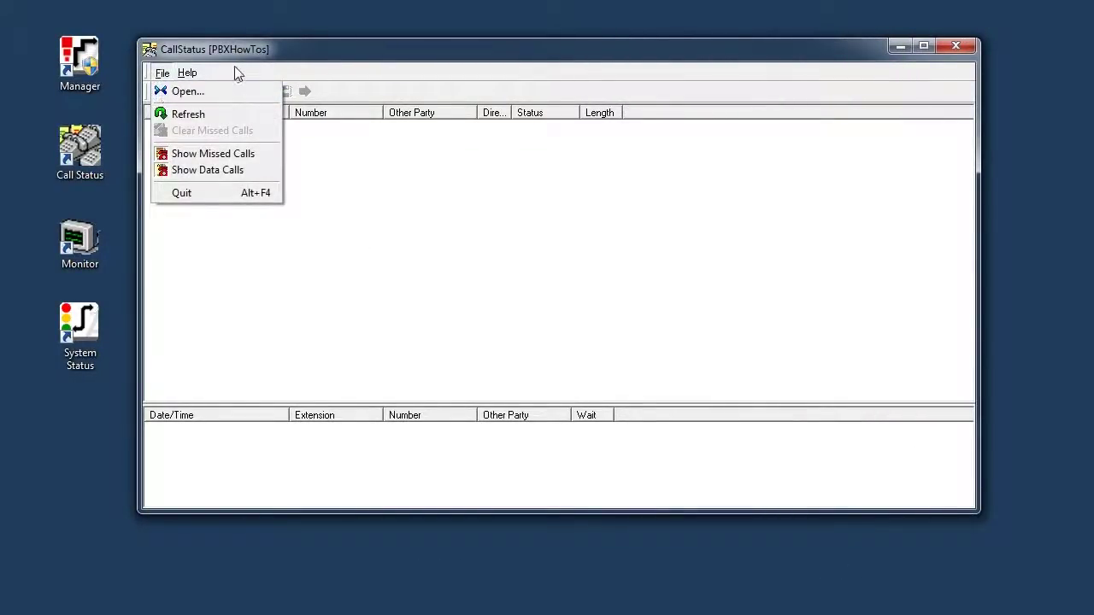
{"action": "left_click", "coordinate": [234, 73]}
{"action": "left_click", "coordinate": [162, 72]}
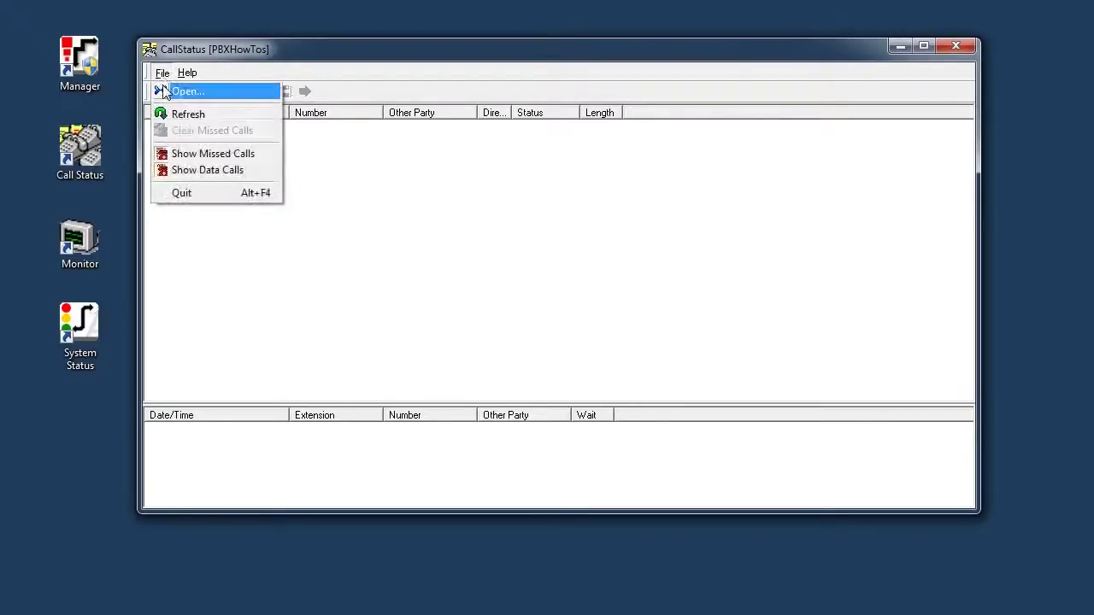
{"action": "left_click", "coordinate": [255, 75]}
{"action": "left_click", "coordinate": [159, 92]}
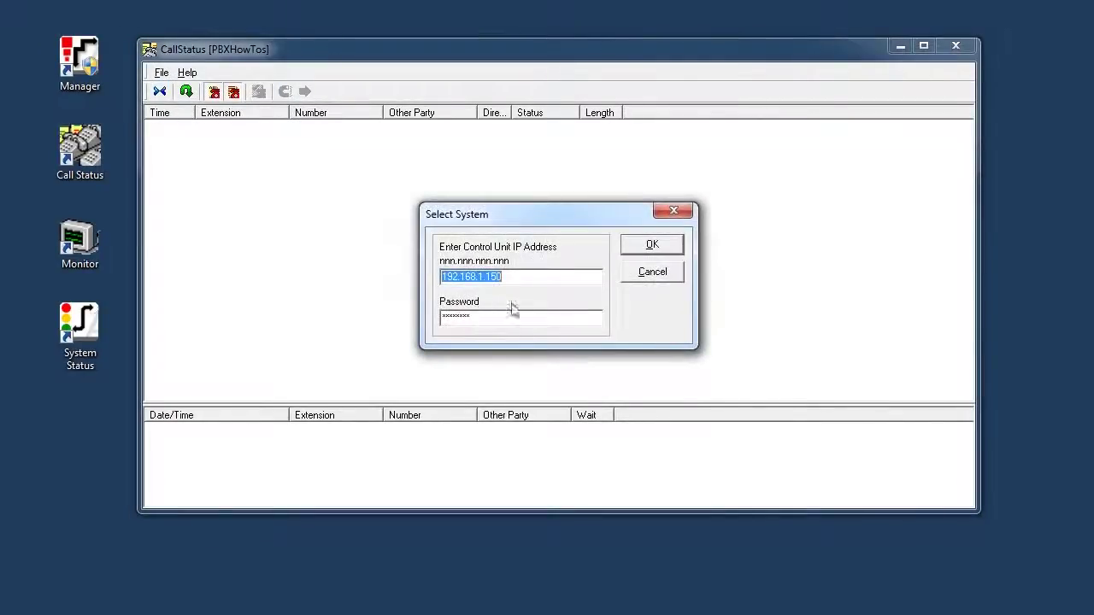
{"action": "left_click_drag", "start_coordinate": [478, 318], "coordinate": [403, 317]}
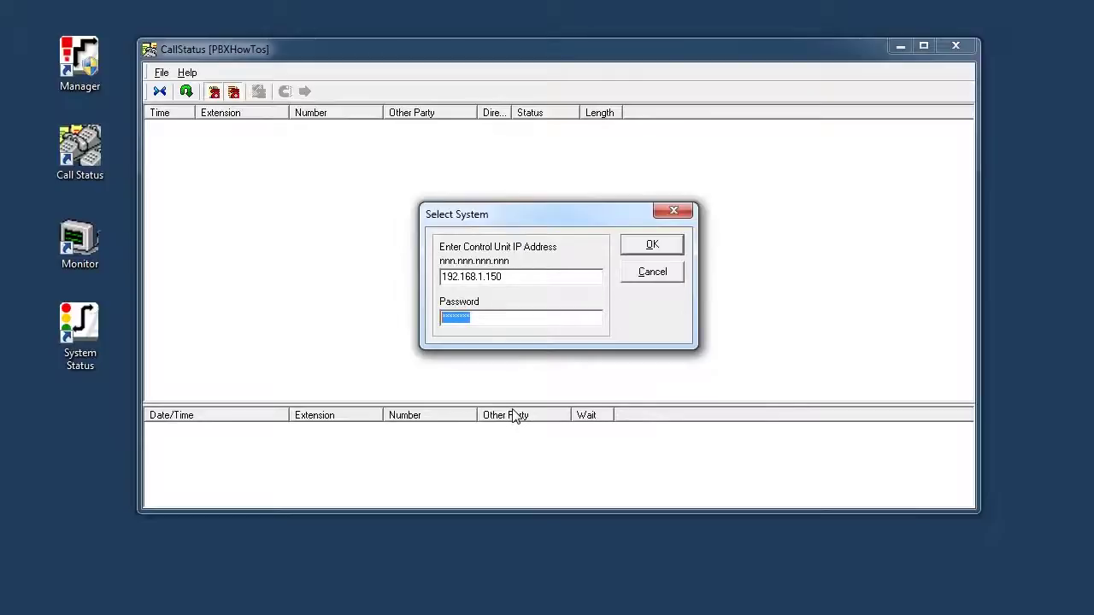
{"action": "type", "text": "***"}
{"action": "key", "text": "Return"}
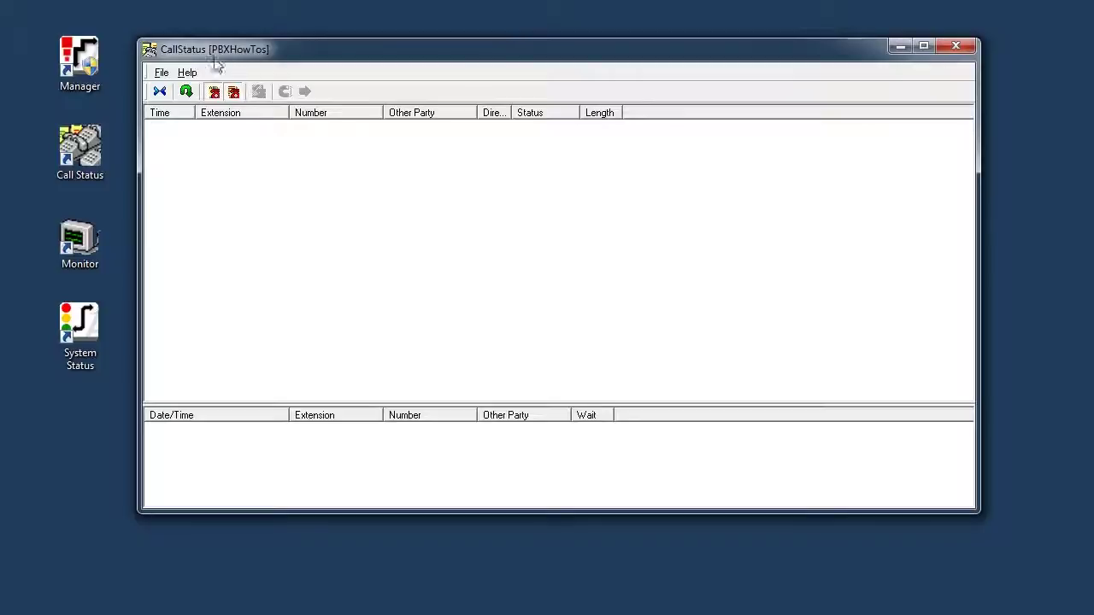
{"action": "left_click", "coordinate": [956, 45]}
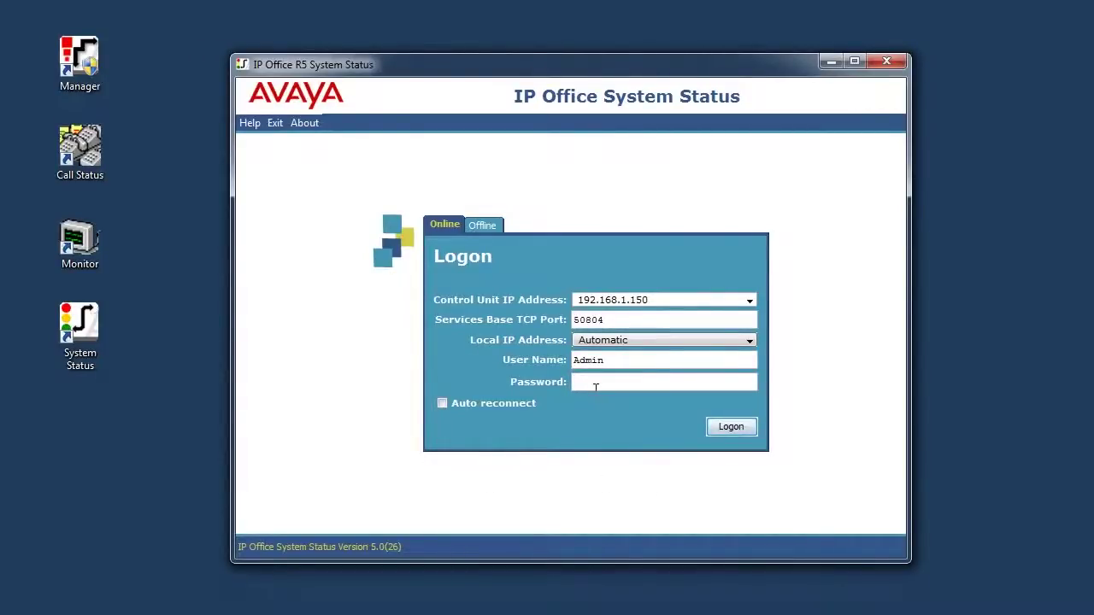
Step: Log on to PBXHowTos at 192.168.1.150 with the Admin password
{"action": "type", "text": "*********"}
{"action": "left_click", "coordinate": [719, 429]}
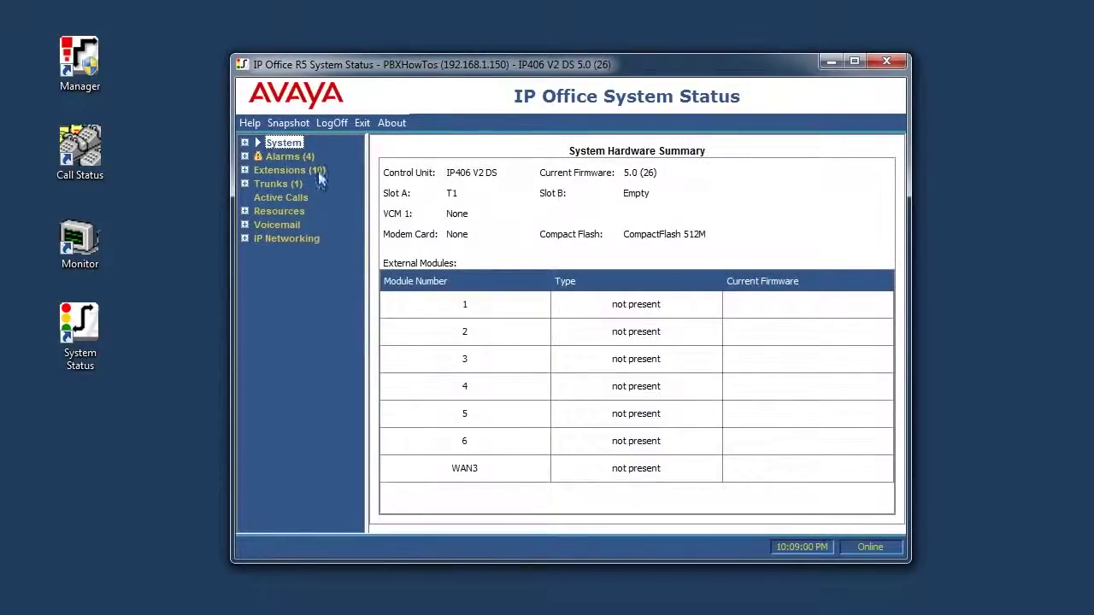
Step: Expand System > Control Unit and widen the window and navigation tree pane
{"action": "left_click", "coordinate": [245, 143]}
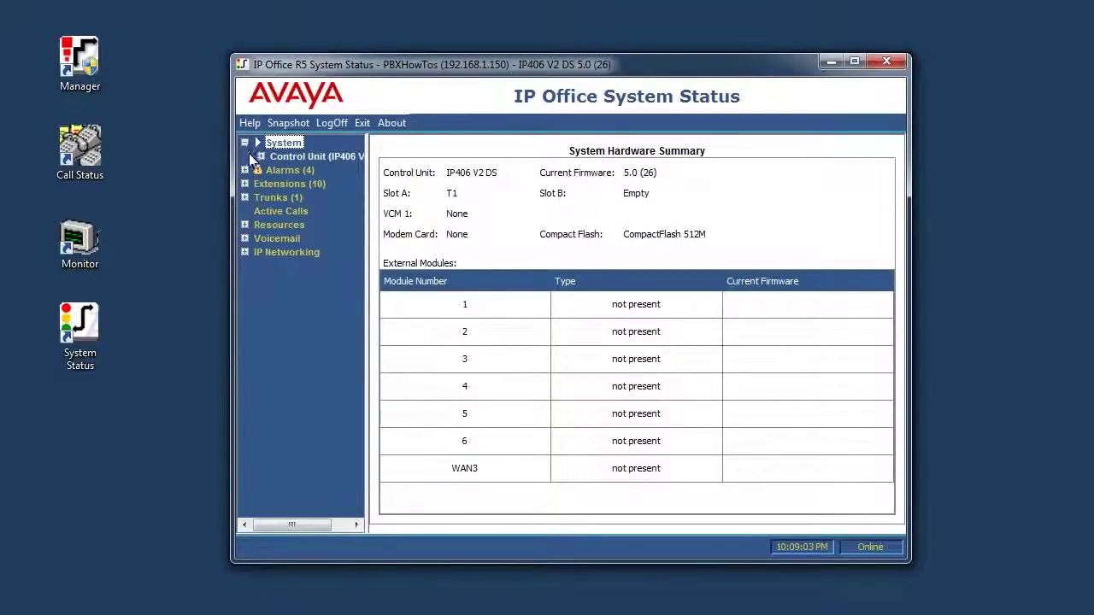
{"action": "left_click", "coordinate": [261, 157]}
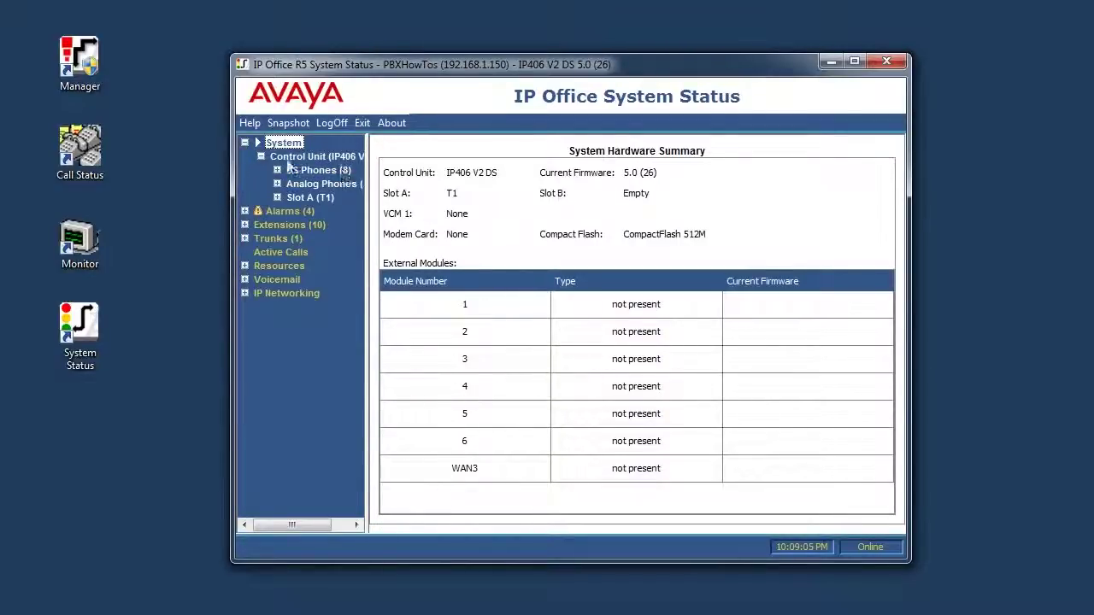
{"action": "left_click_drag", "start_coordinate": [230, 171], "coordinate": [149, 172]}
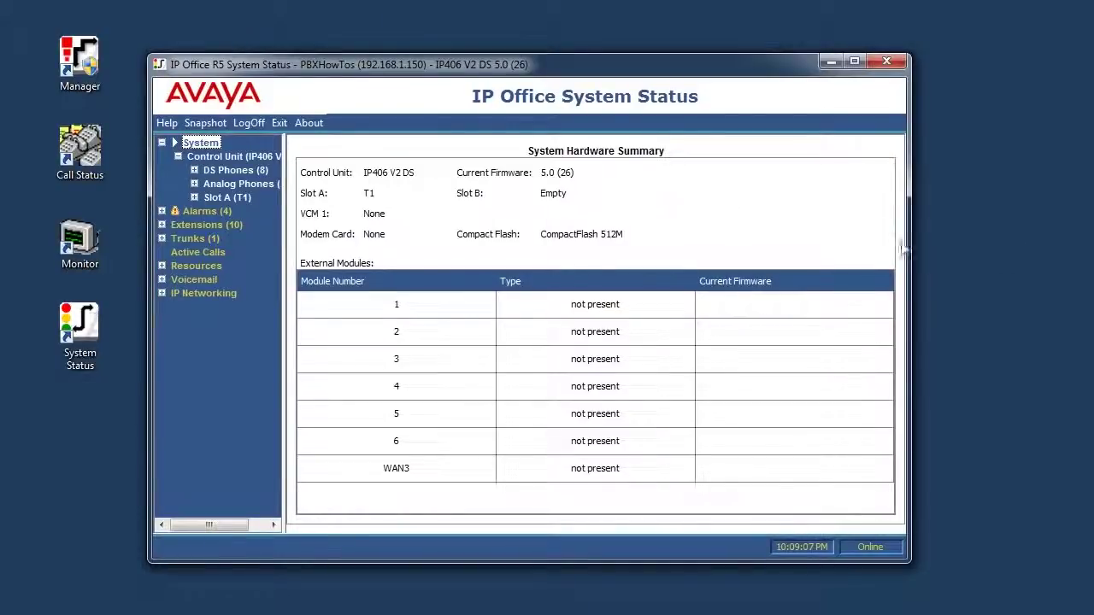
{"action": "left_click_drag", "start_coordinate": [910, 252], "coordinate": [1050, 256]}
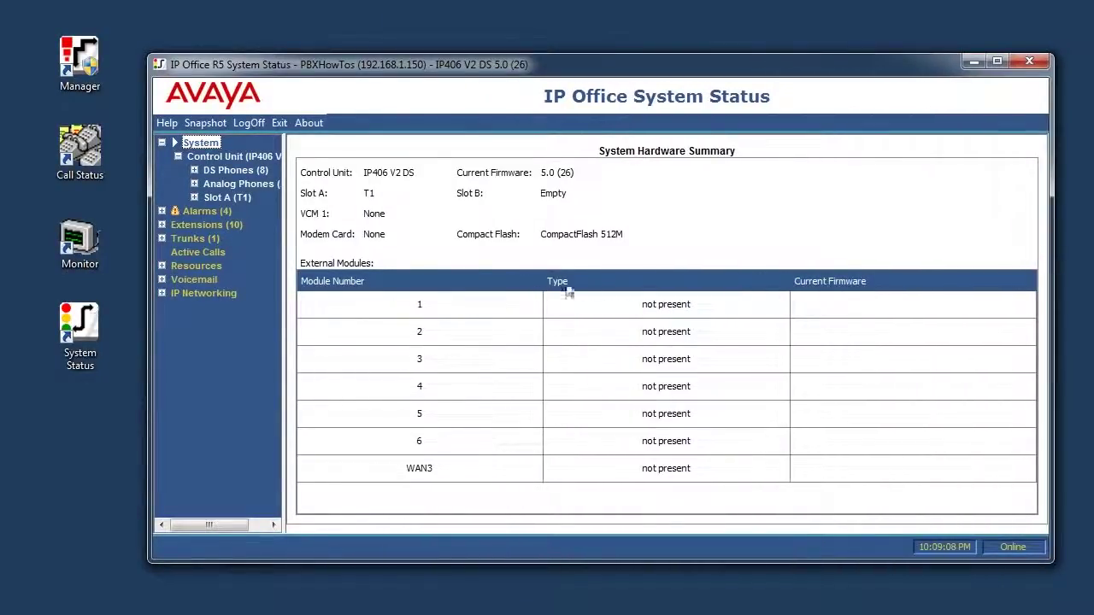
{"action": "left_click_drag", "start_coordinate": [283, 280], "coordinate": [365, 279]}
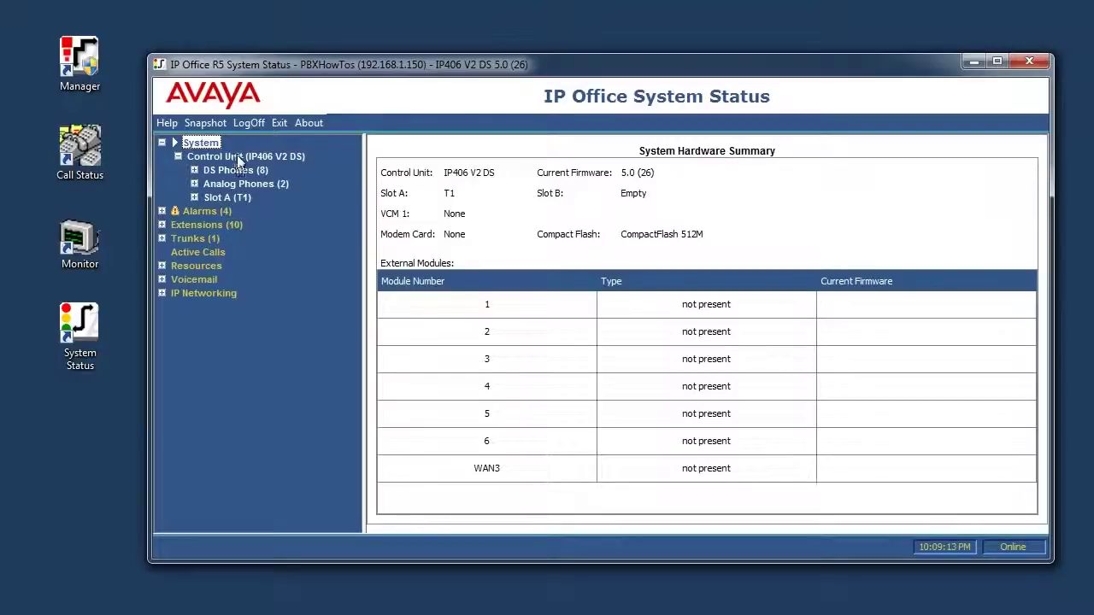
Step: View DS Phones extension status for Port 1, Port 2, then Port 1 (extension 203) again
{"action": "left_click", "coordinate": [194, 170]}
{"action": "left_click", "coordinate": [238, 184]}
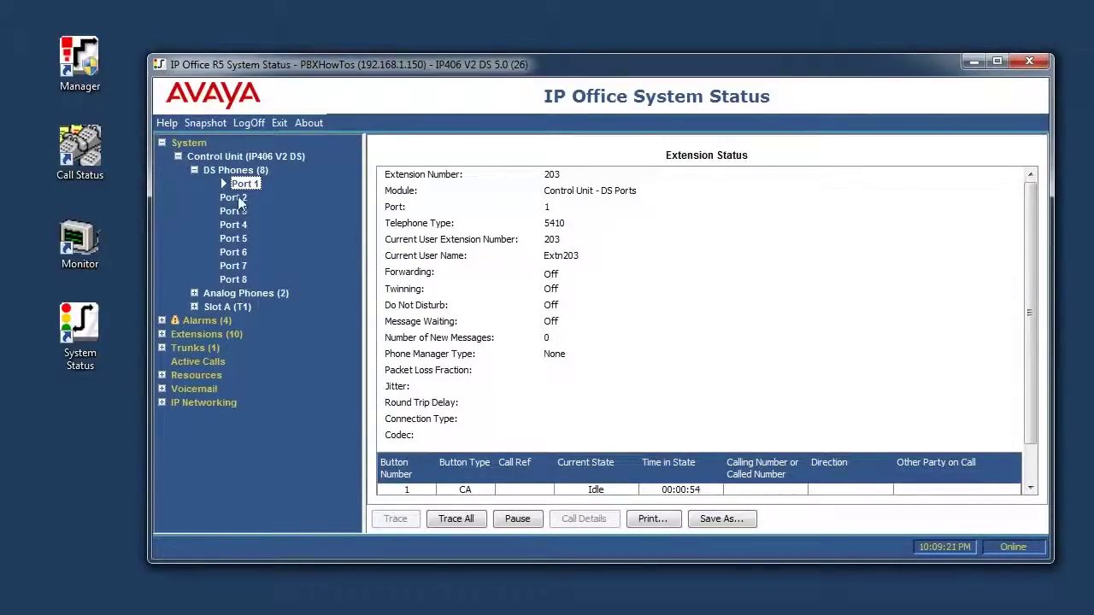
{"action": "left_click", "coordinate": [245, 197]}
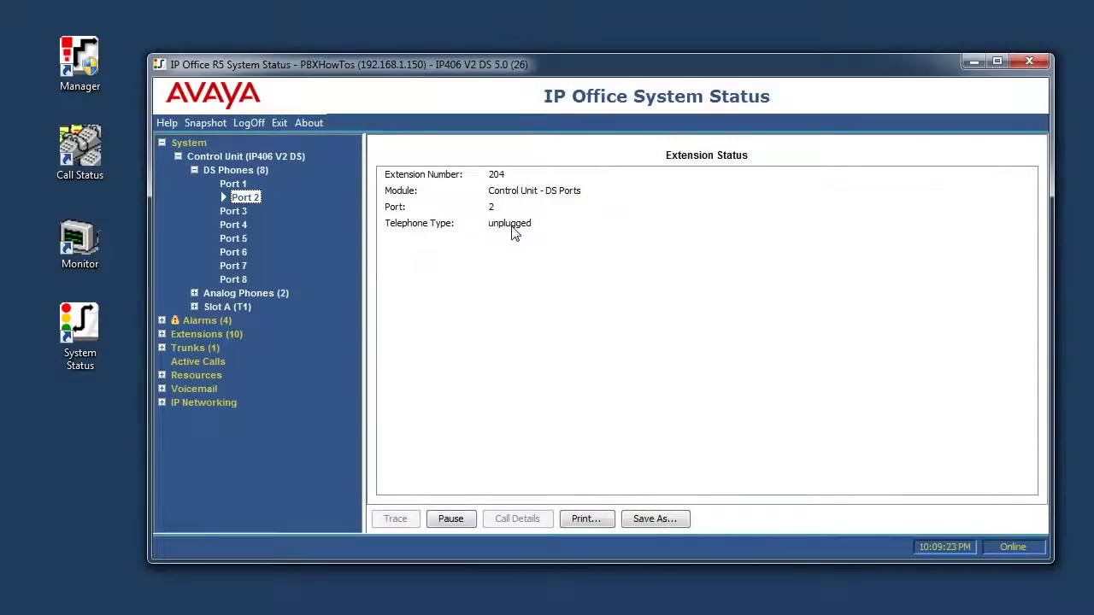
{"action": "left_click", "coordinate": [224, 183]}
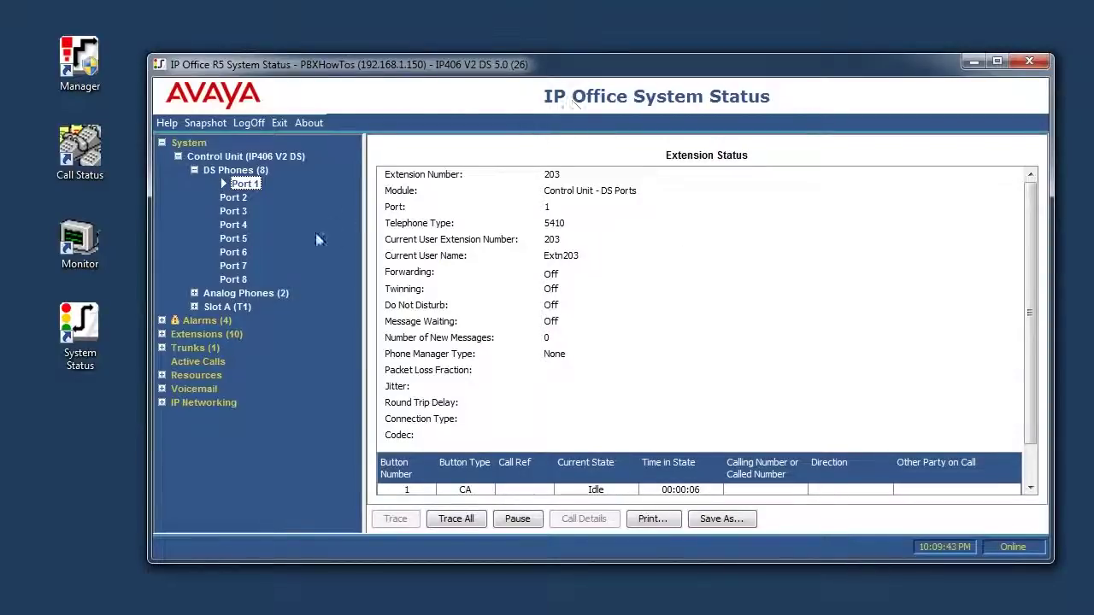
Step: Review the Service alarms, trunk Line 1 alarms, and the empty Call Quality of Service alarms
{"action": "left_click", "coordinate": [161, 320]}
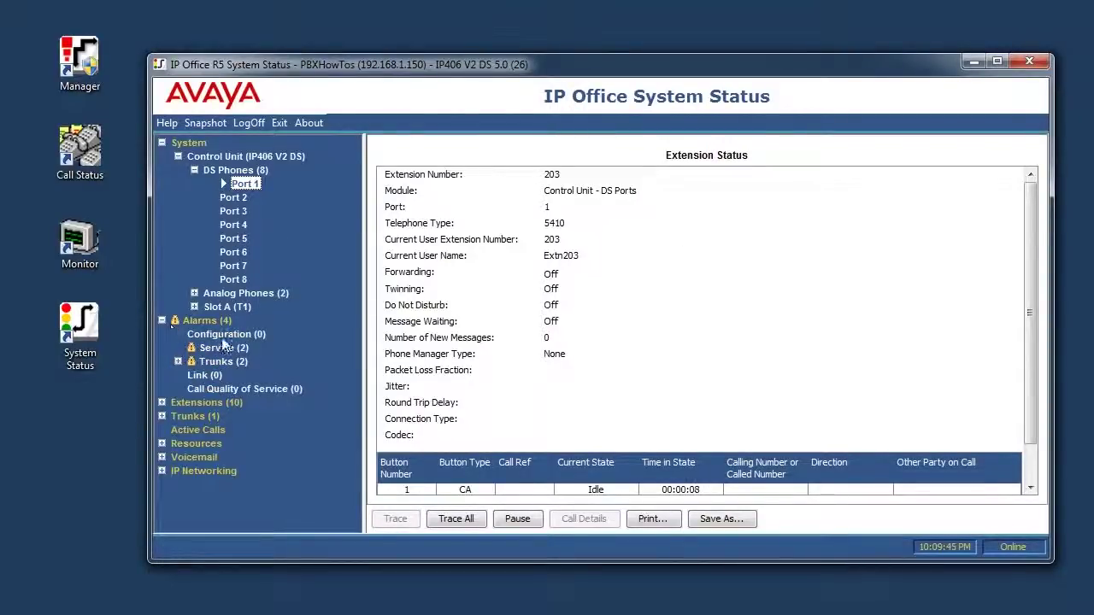
{"action": "left_click", "coordinate": [211, 346]}
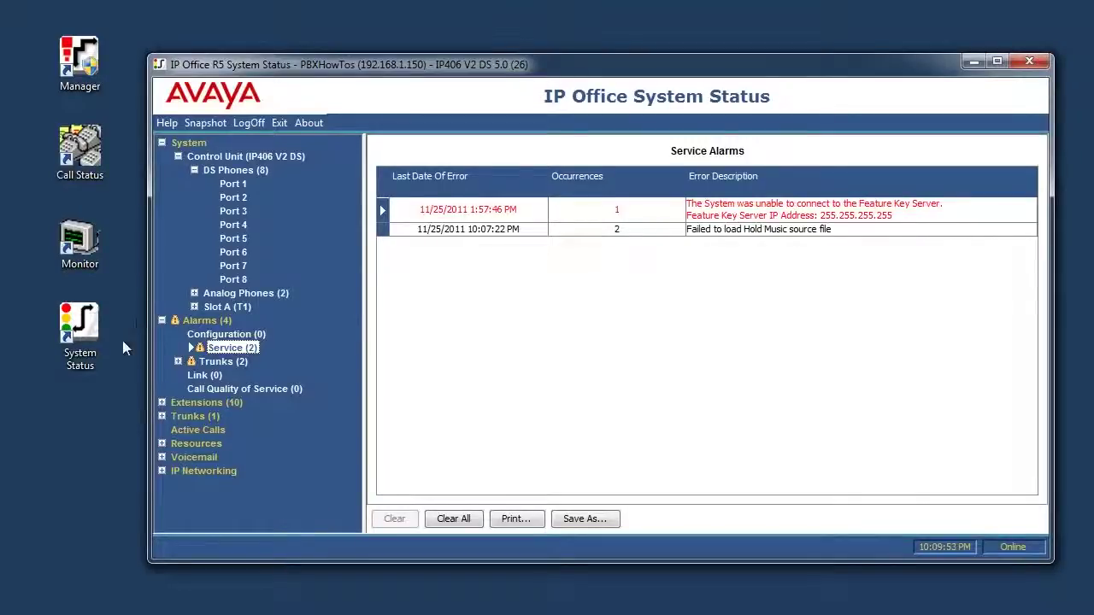
{"action": "left_click", "coordinate": [177, 363]}
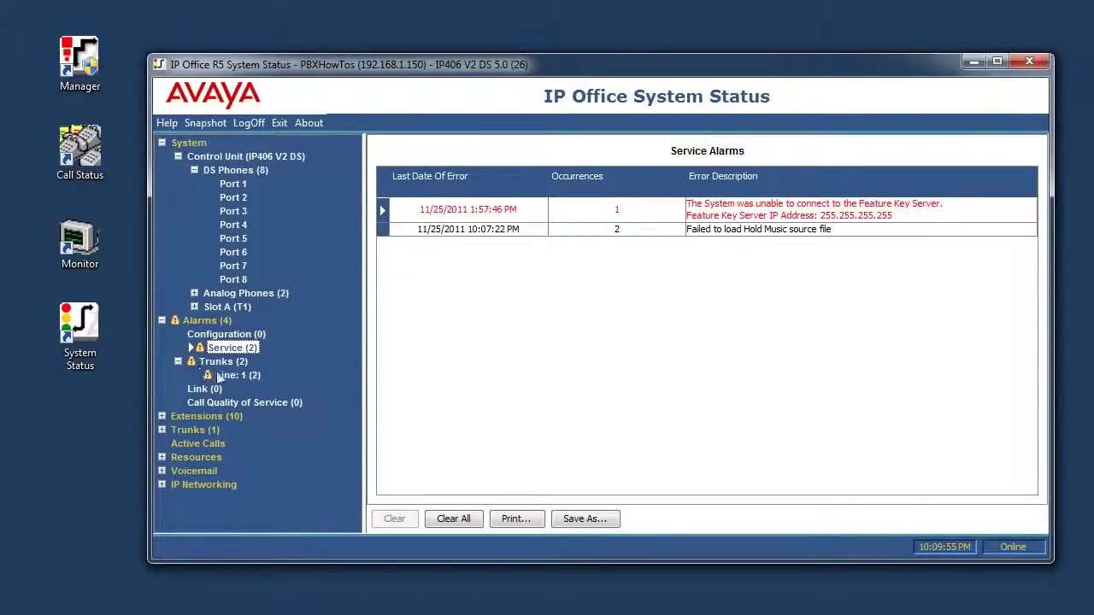
{"action": "left_click", "coordinate": [238, 376]}
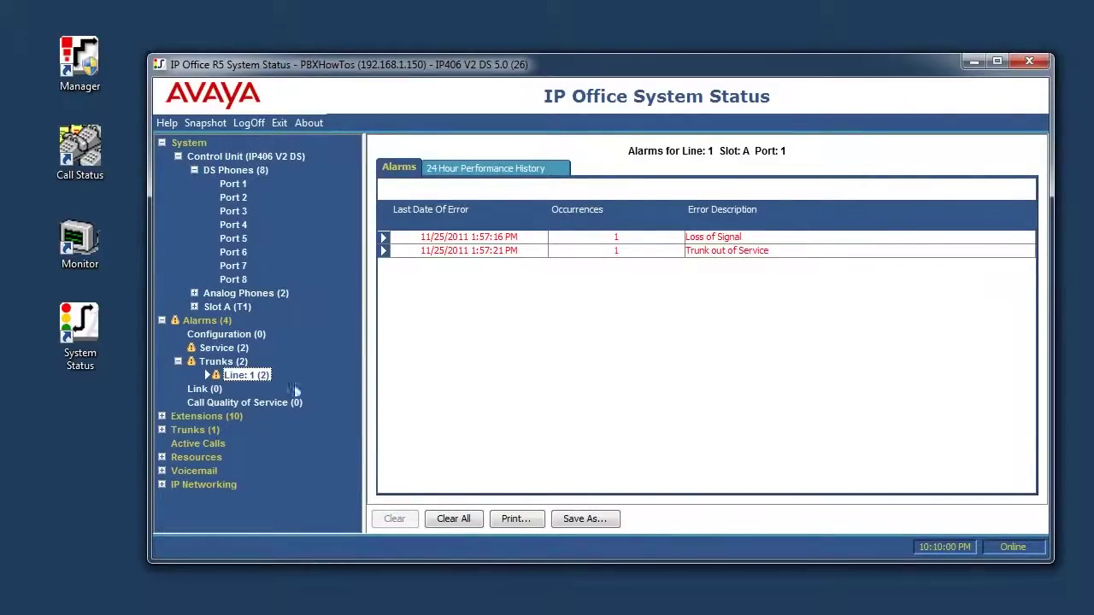
{"action": "left_click", "coordinate": [239, 402]}
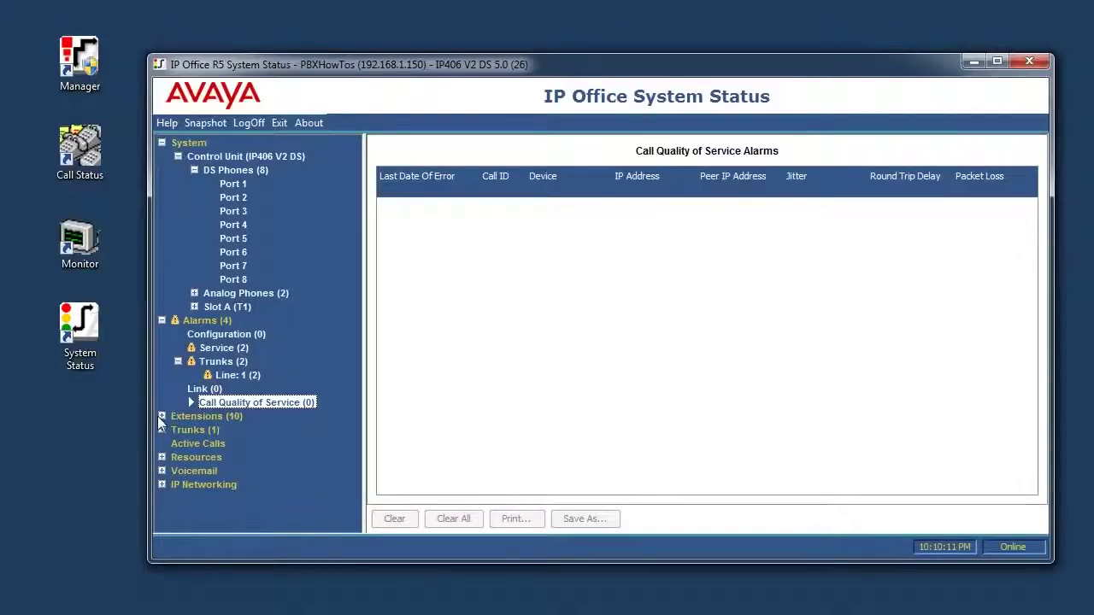
Step: View extension 201 status and zero Active Calls, expanding Extensions, Trunks and Resources
{"action": "left_click", "coordinate": [162, 416]}
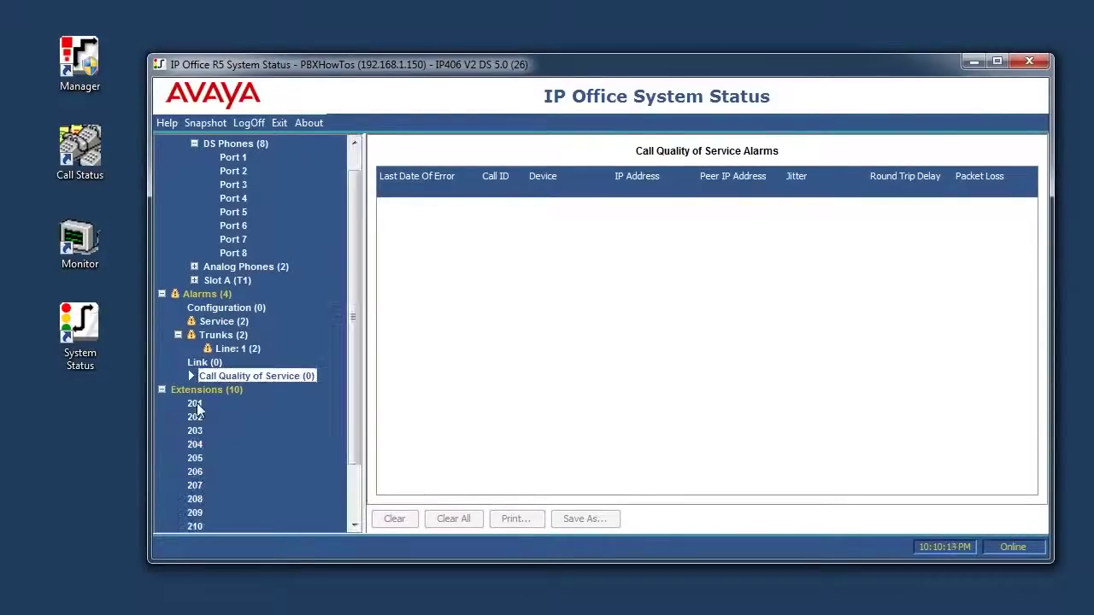
{"action": "left_click", "coordinate": [195, 379]}
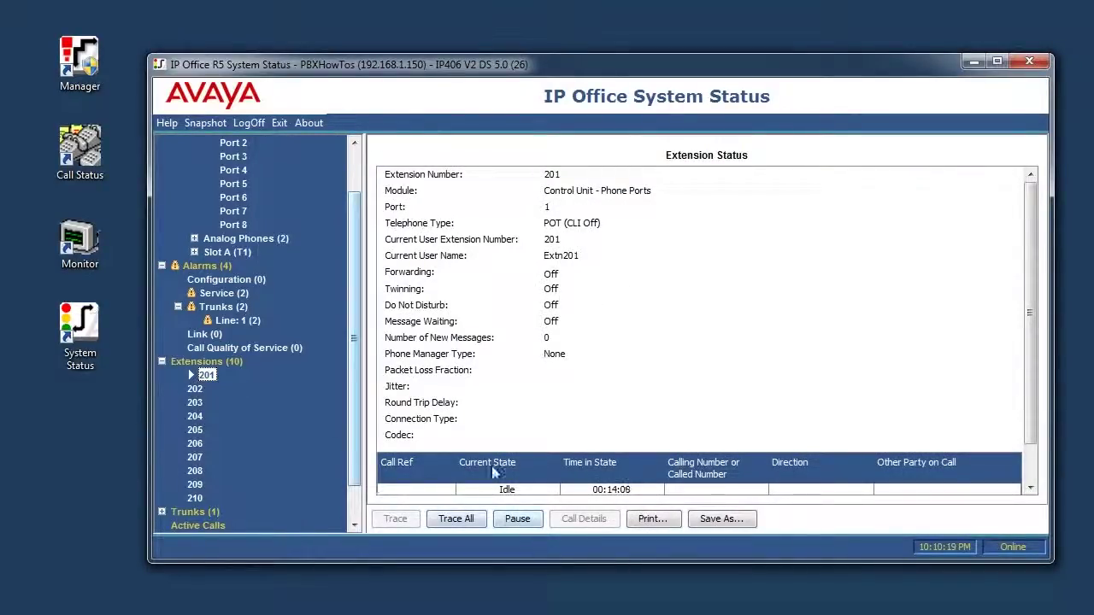
{"action": "left_click", "coordinate": [163, 512]}
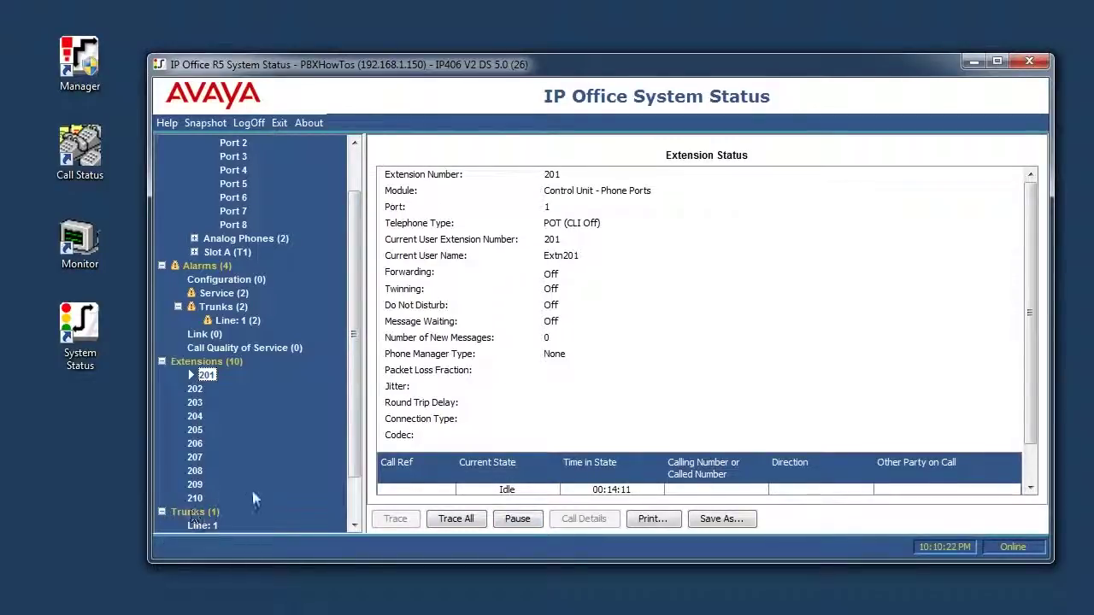
{"action": "scroll", "coordinate": [184, 510], "scroll_direction": "down", "scroll_amount": 1}
{"action": "left_click", "coordinate": [186, 499]}
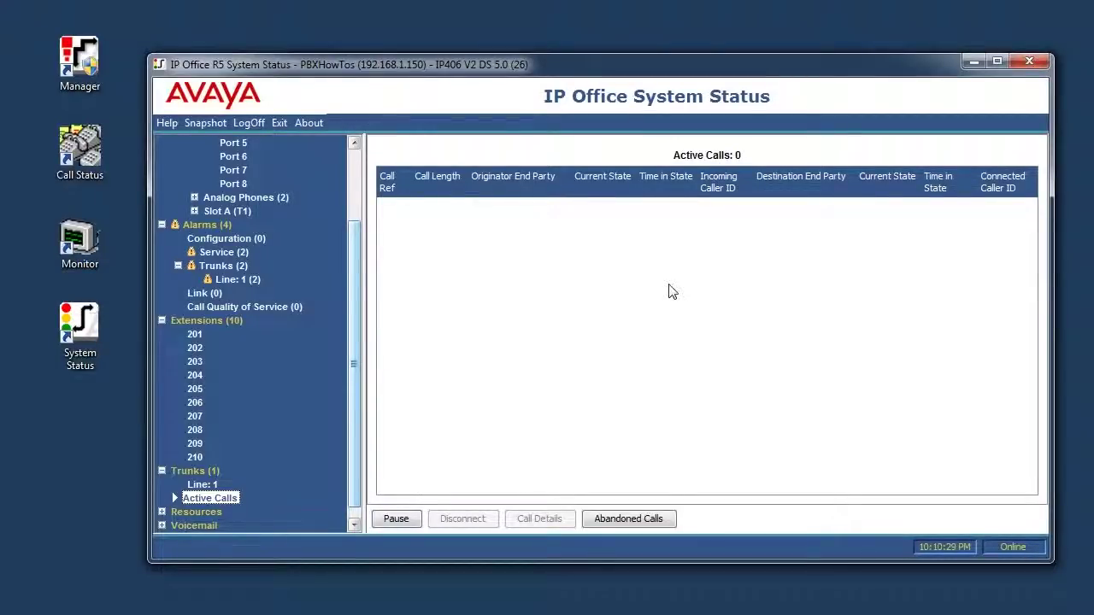
{"action": "left_click", "coordinate": [161, 512]}
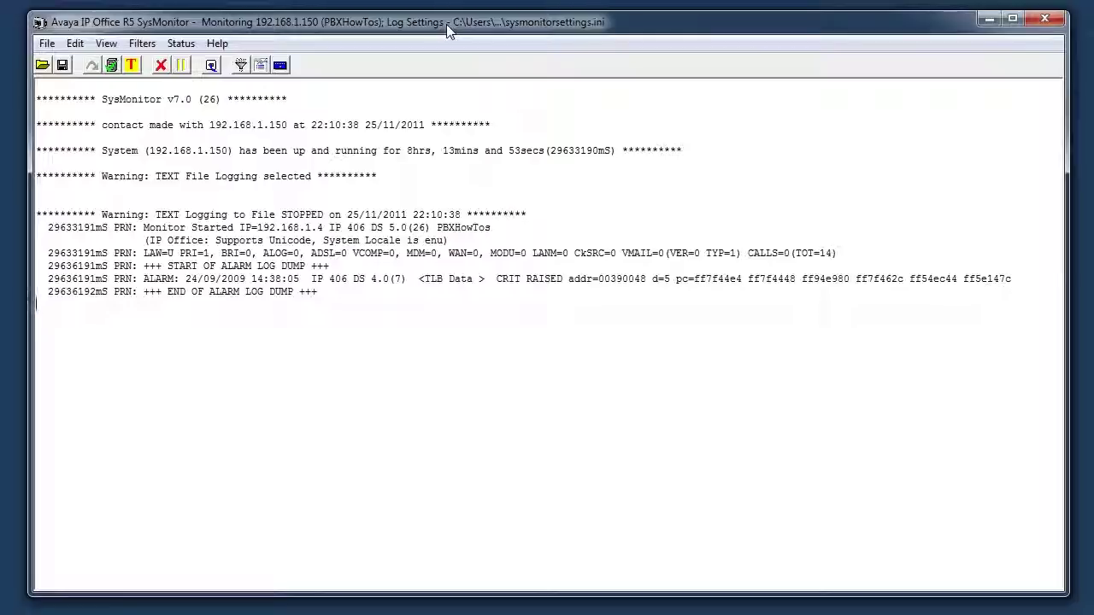
Step: Review the H.323, ISDN, Key/Lamp, Directory, Media and Interface trace options, then cancel without changes
{"action": "left_click", "coordinate": [239, 69]}
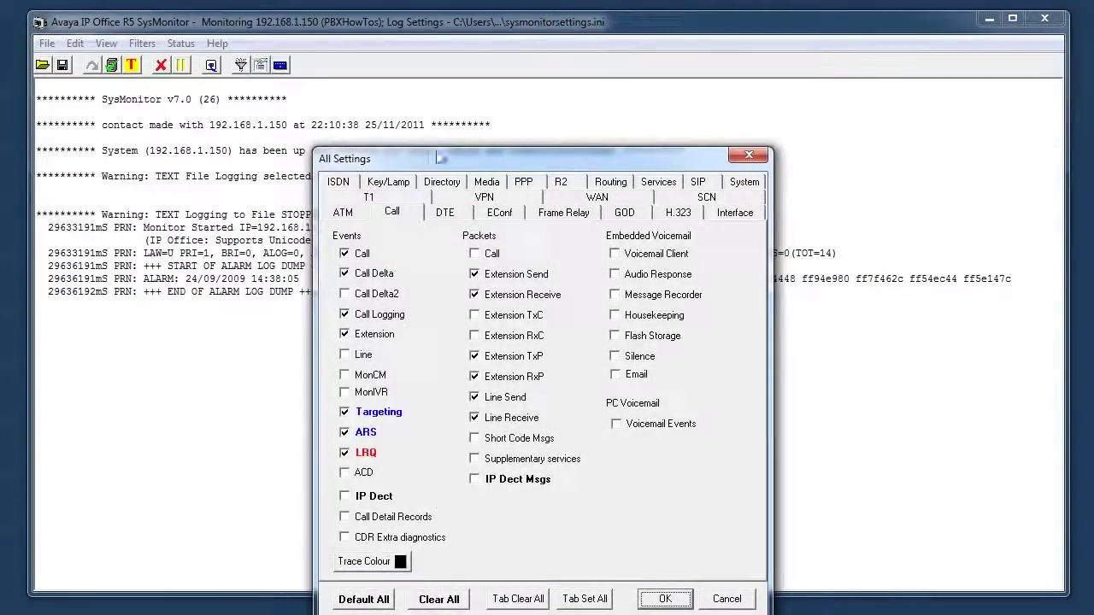
{"action": "left_click_drag", "start_coordinate": [440, 158], "coordinate": [432, 60]}
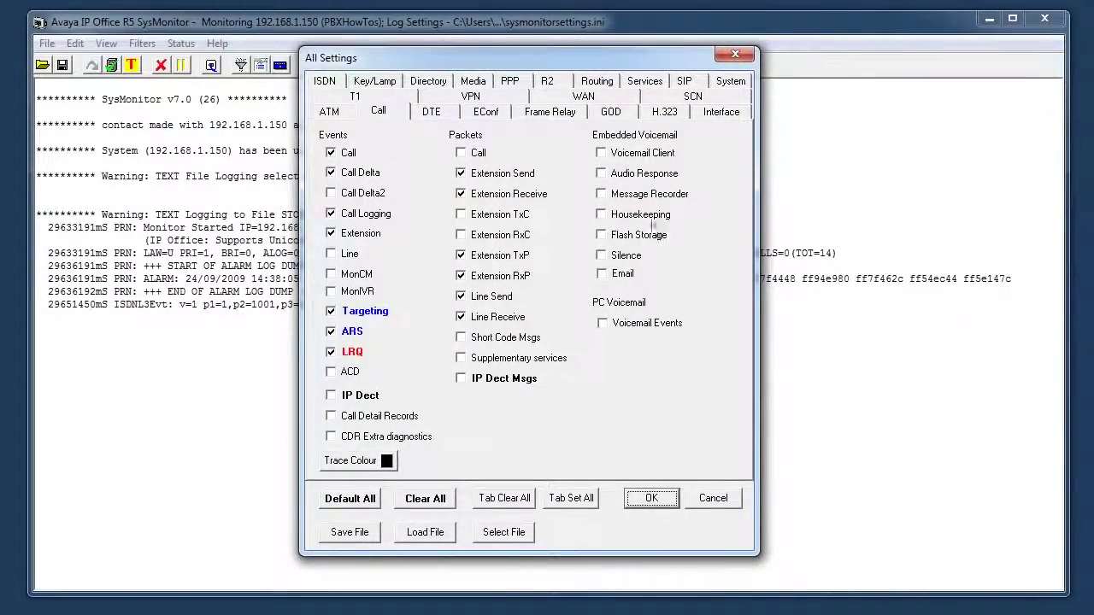
{"action": "left_click", "coordinate": [671, 111]}
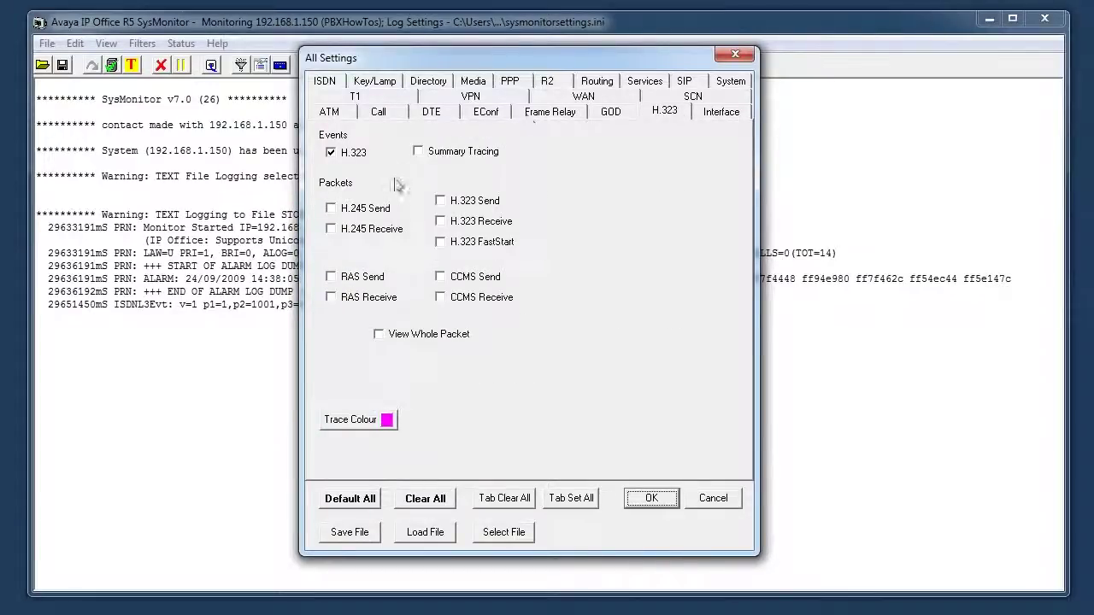
{"action": "left_click", "coordinate": [326, 82]}
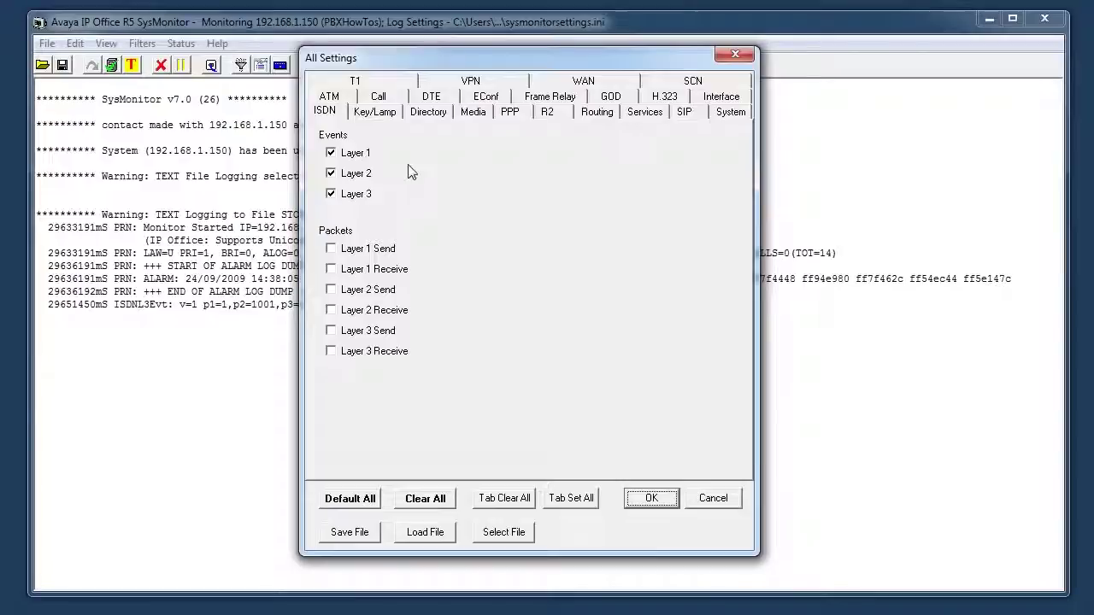
{"action": "left_click", "coordinate": [376, 116]}
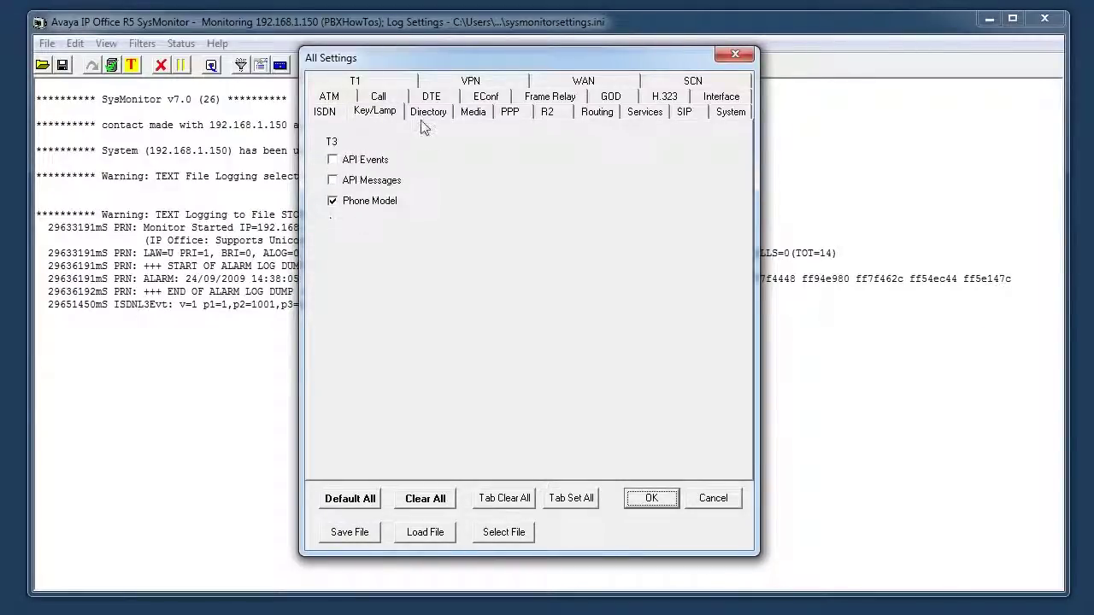
{"action": "left_click", "coordinate": [427, 113]}
{"action": "left_click", "coordinate": [472, 113]}
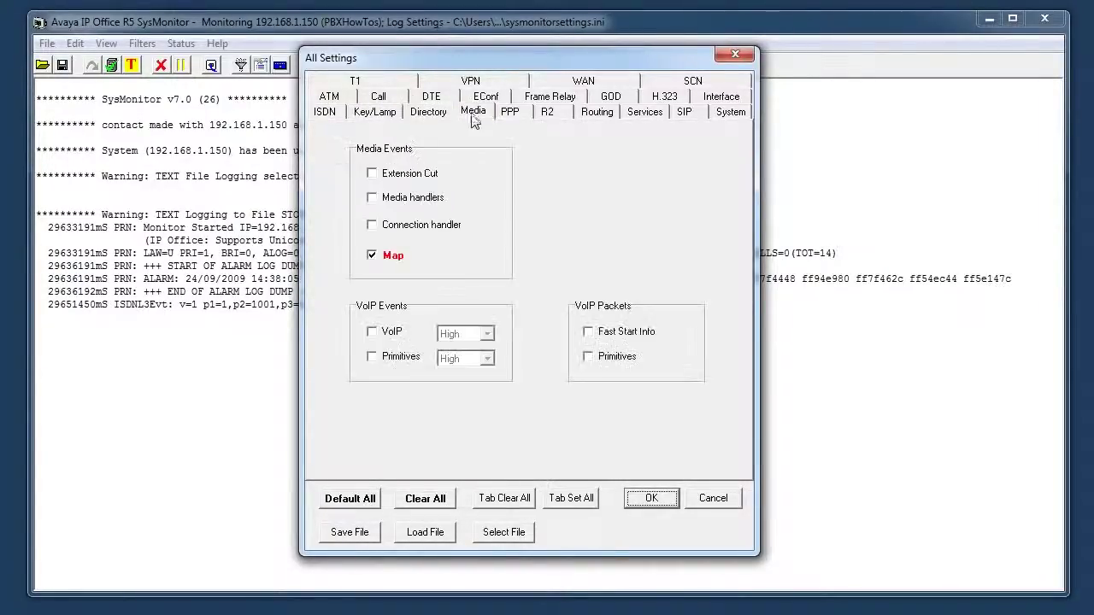
{"action": "left_click", "coordinate": [729, 98]}
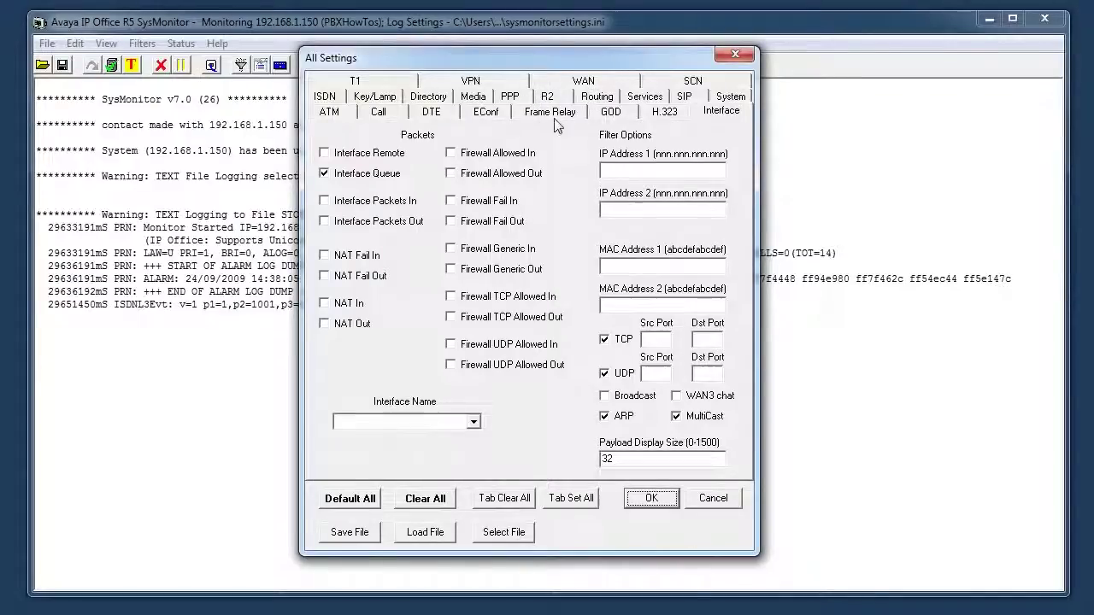
{"action": "left_click", "coordinate": [659, 118]}
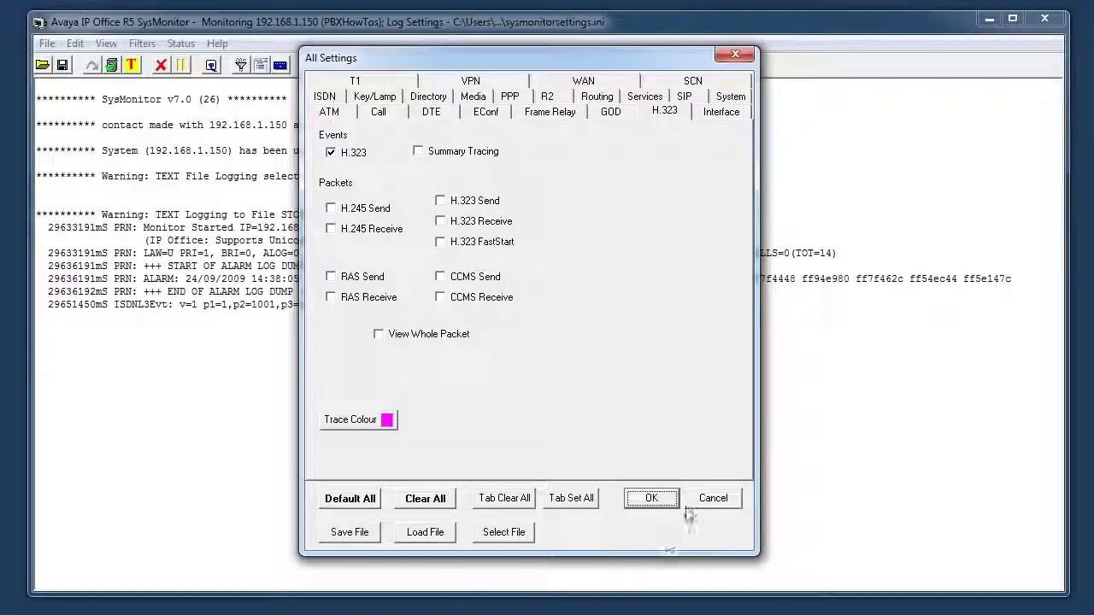
{"action": "left_click", "coordinate": [713, 498]}
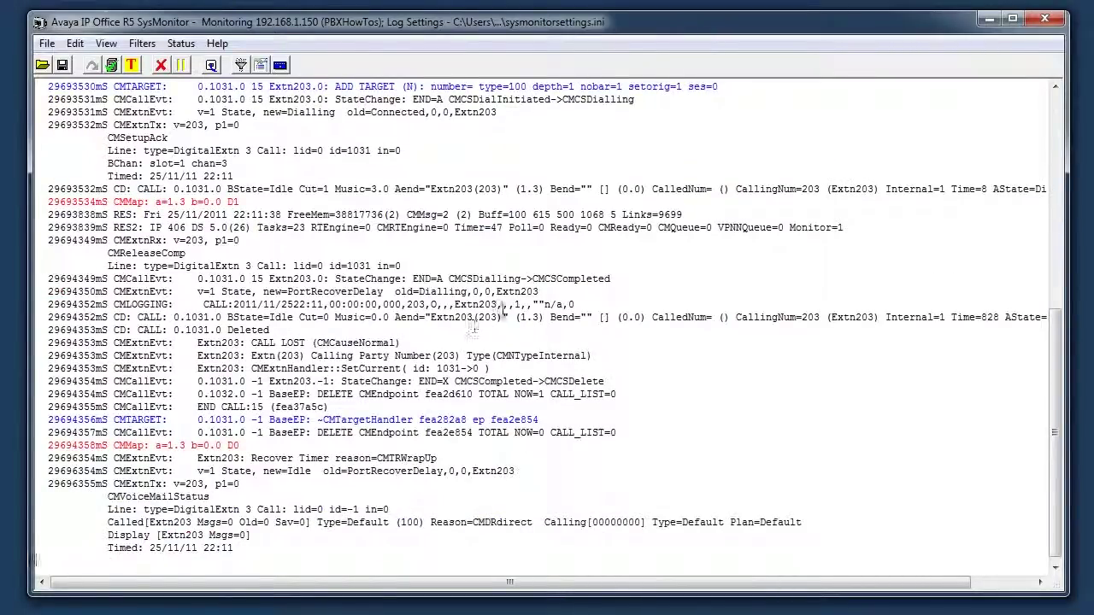
Step: Highlight the extension 203 call trace lines, clear the selection, and move the log window aside
{"action": "left_click_drag", "start_coordinate": [607, 303], "coordinate": [236, 176]}
{"action": "left_click", "coordinate": [334, 228]}
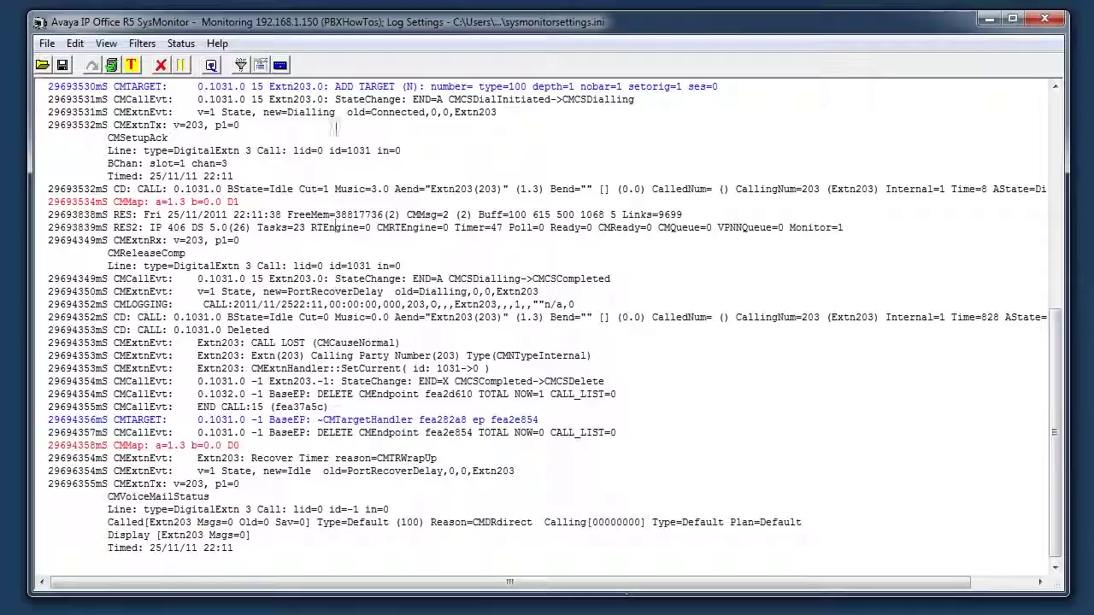
{"action": "left_click_drag", "start_coordinate": [305, 21], "coordinate": [431, 81]}
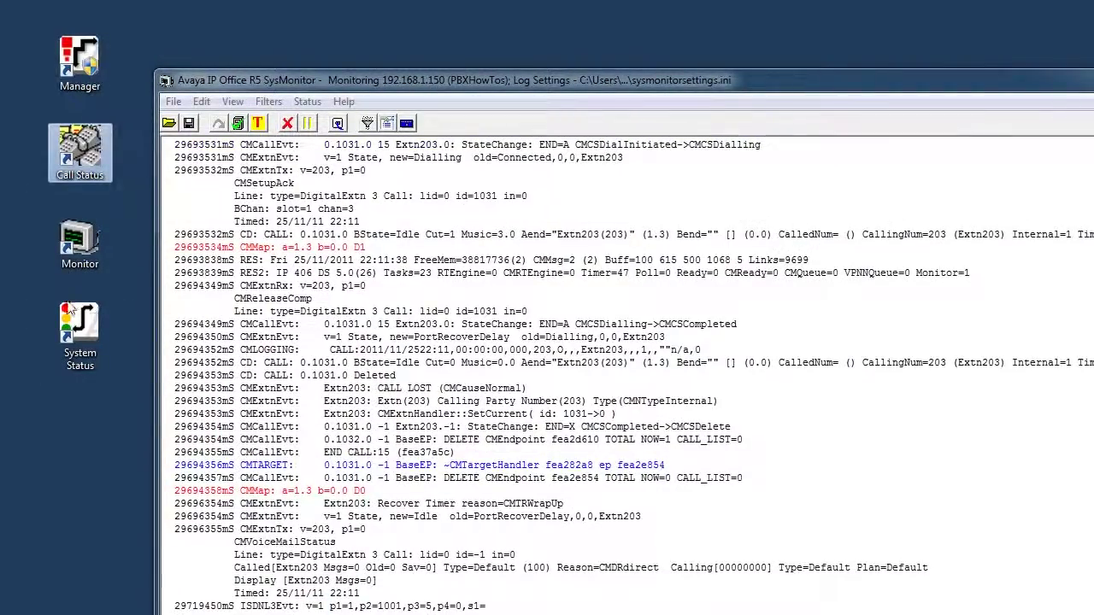
Step: Place the Monitor shortcut just below System Status, then move the SysMonitor window back up-left
{"action": "left_click_drag", "start_coordinate": [79, 242], "coordinate": [67, 425]}
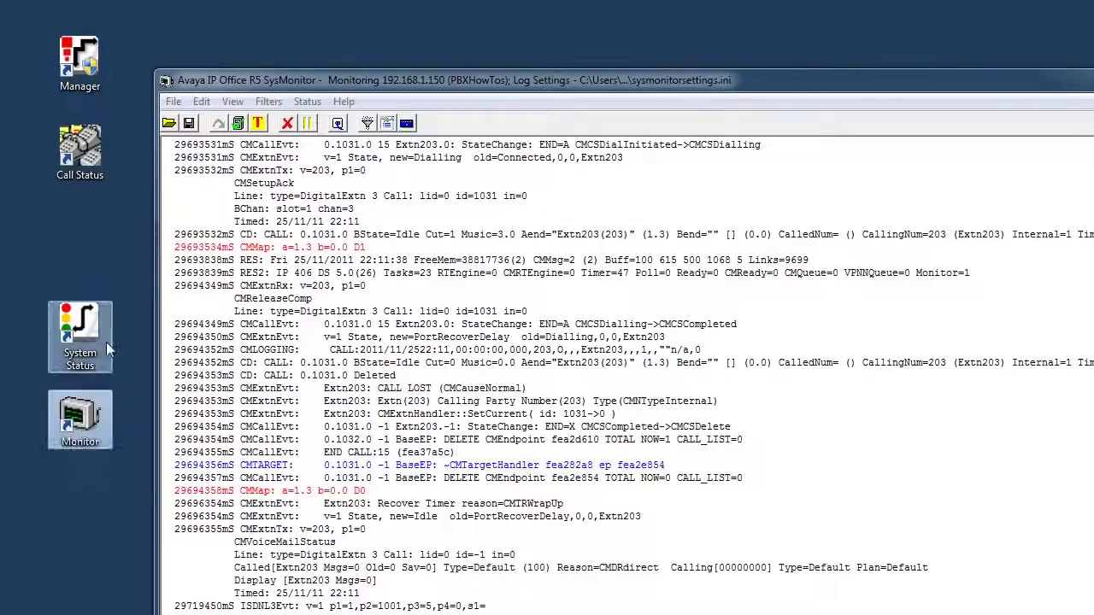
{"action": "left_click_drag", "start_coordinate": [80, 333], "coordinate": [83, 224]}
{"action": "left_click", "coordinate": [72, 432]}
{"action": "left_click_drag", "start_coordinate": [72, 431], "coordinate": [80, 342]}
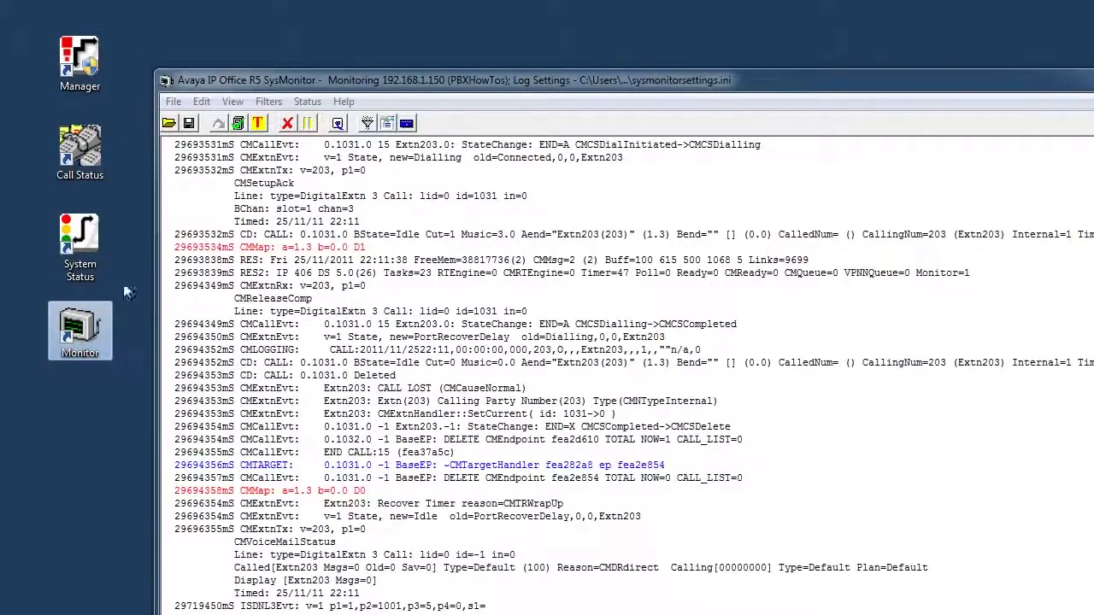
{"action": "left_click", "coordinate": [515, 80]}
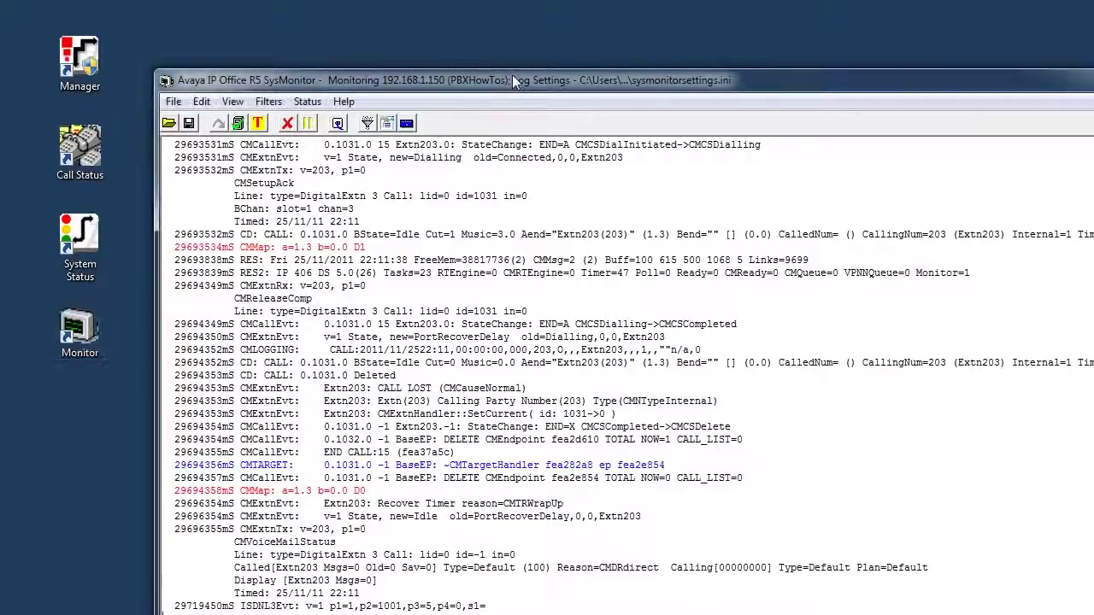
{"action": "left_click_drag", "start_coordinate": [515, 80], "coordinate": [493, 34]}
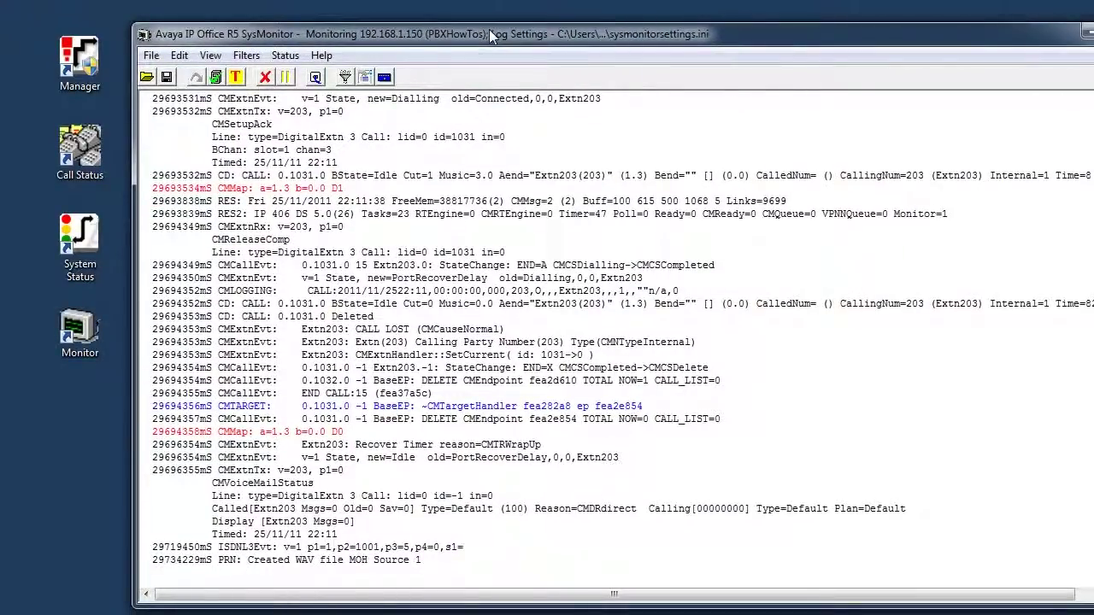